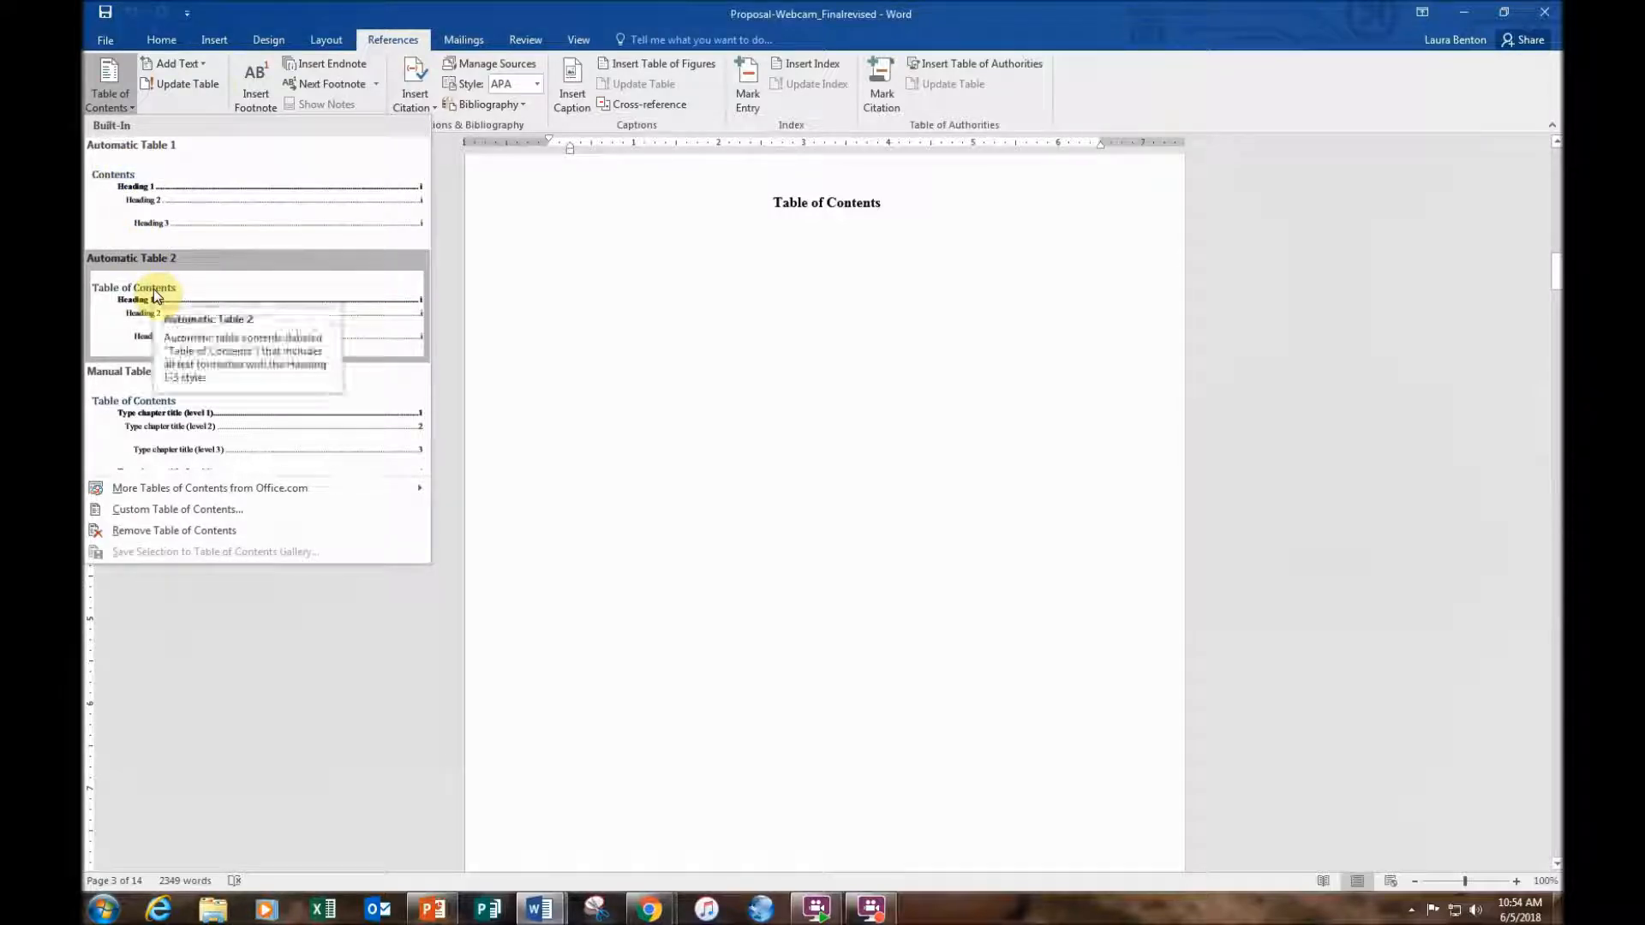
Start a custom table of contents below the Table of Contents heading, with hyperlinks instead of page numbers turned off
click(209, 512)
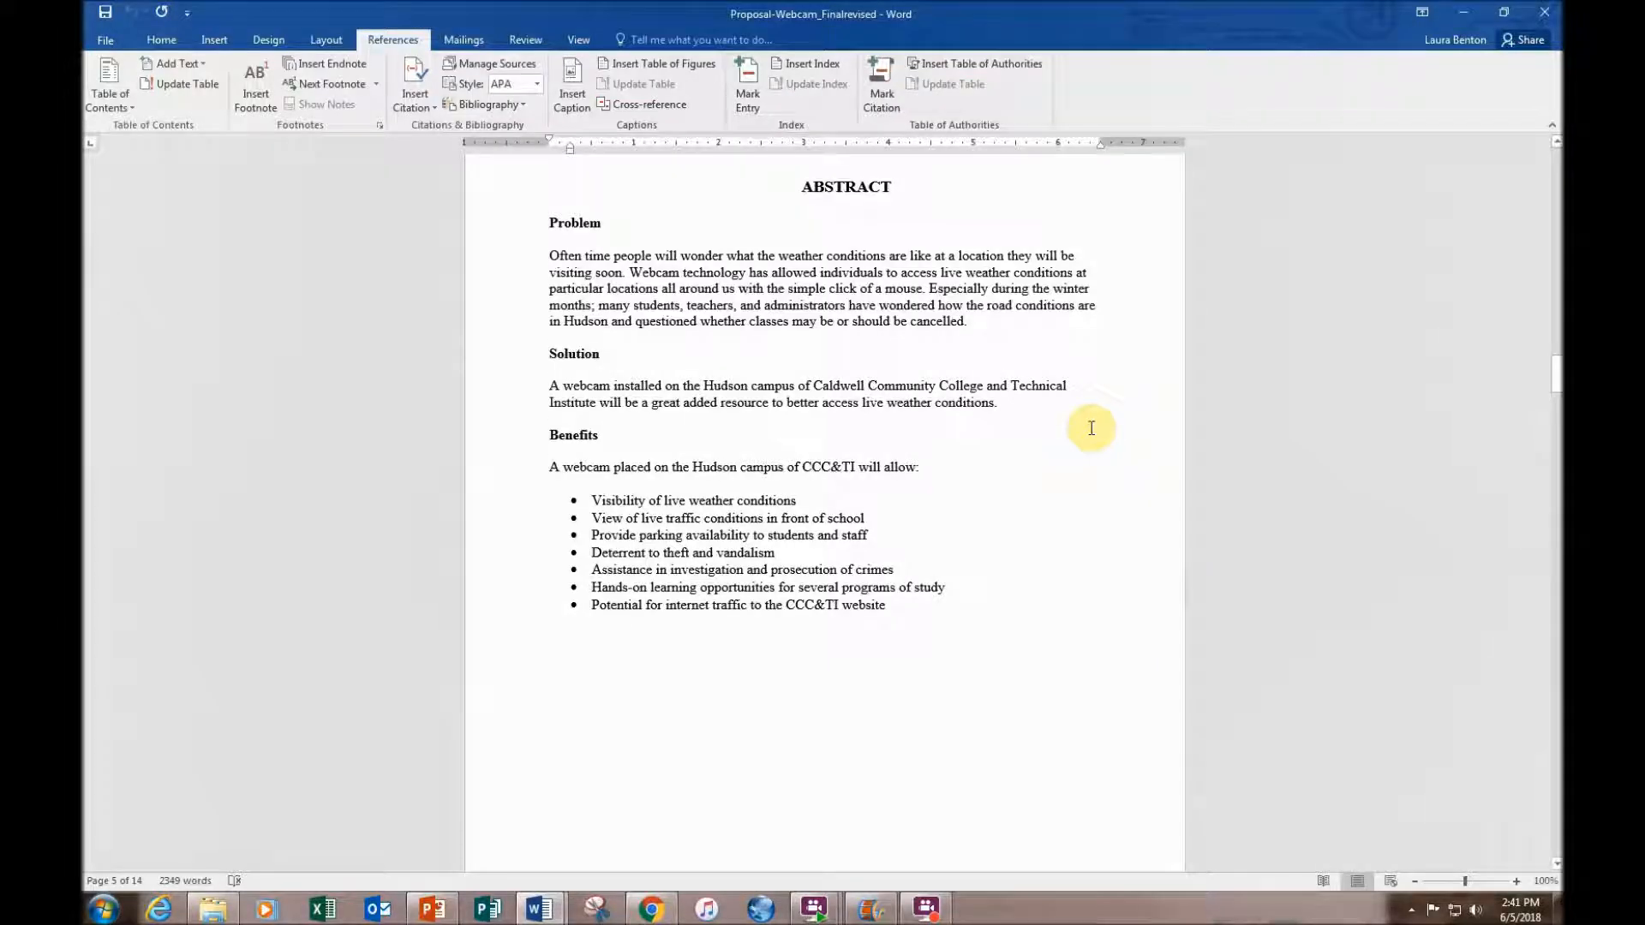
scroll(1091, 428, up, 15)
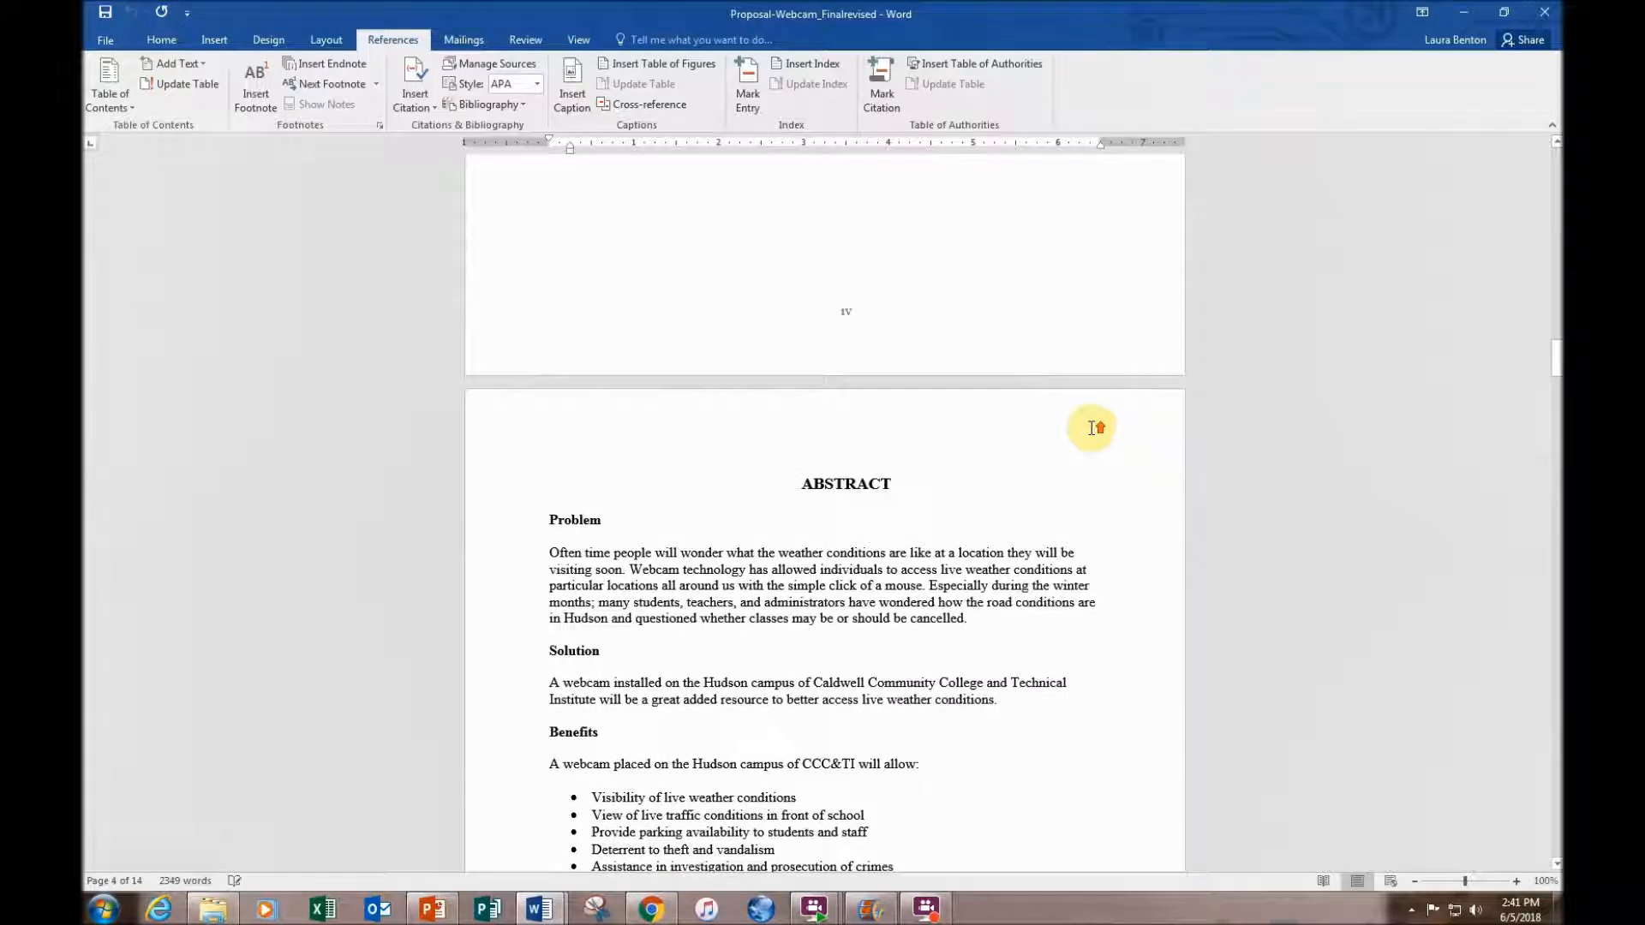
scroll(1090, 428, up, 10)
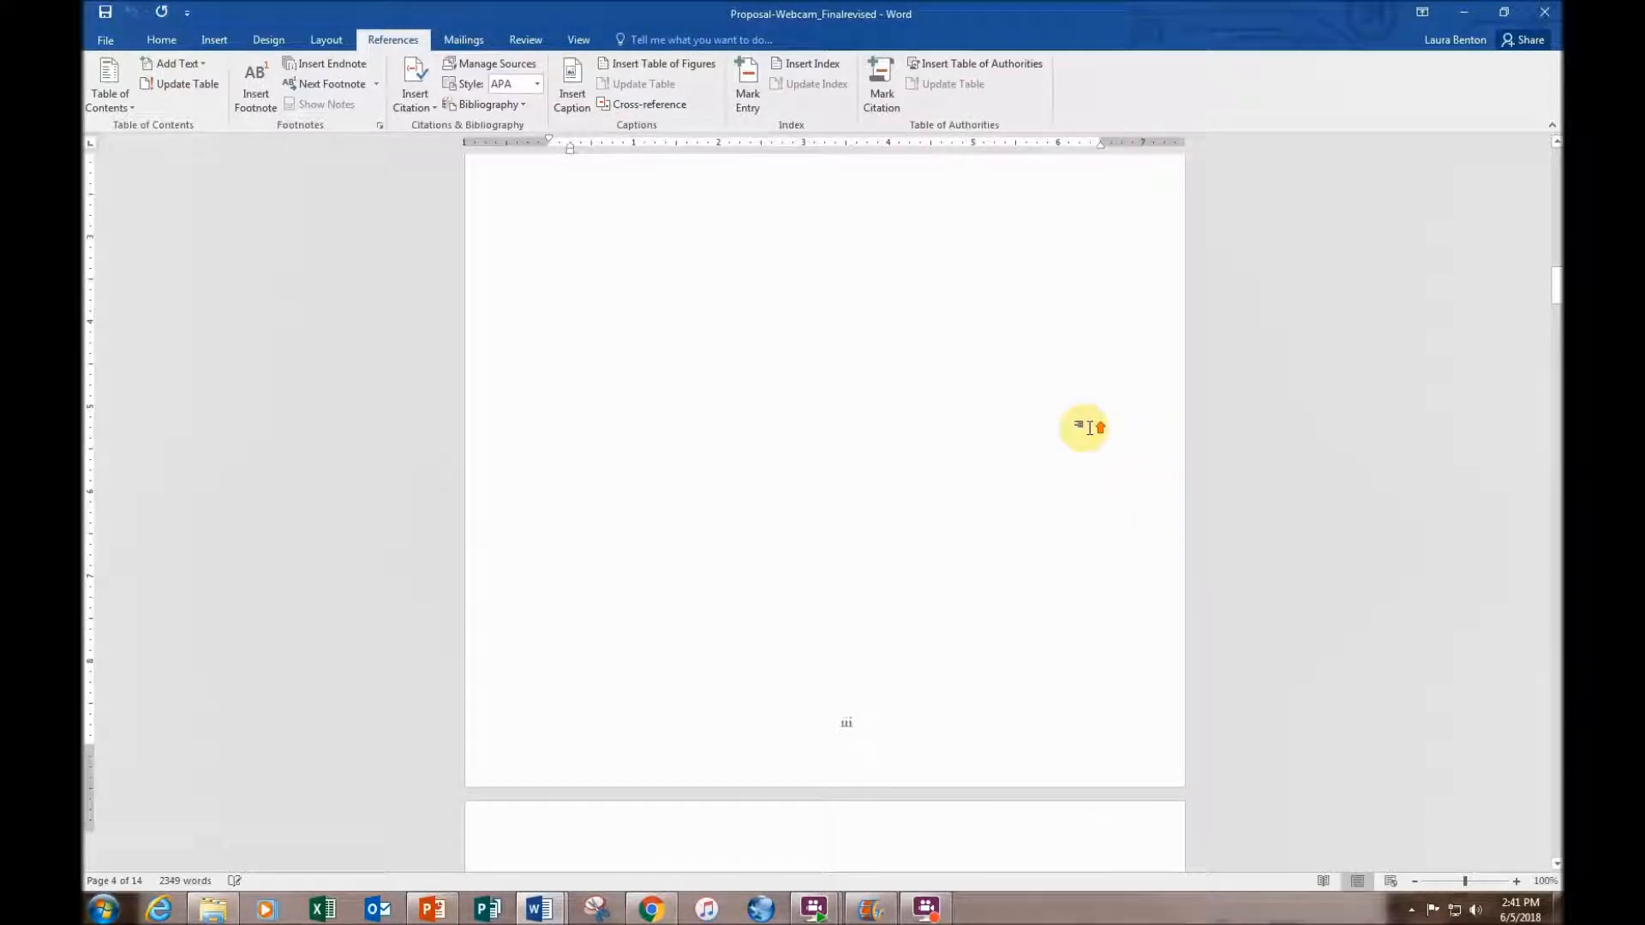
click(740, 336)
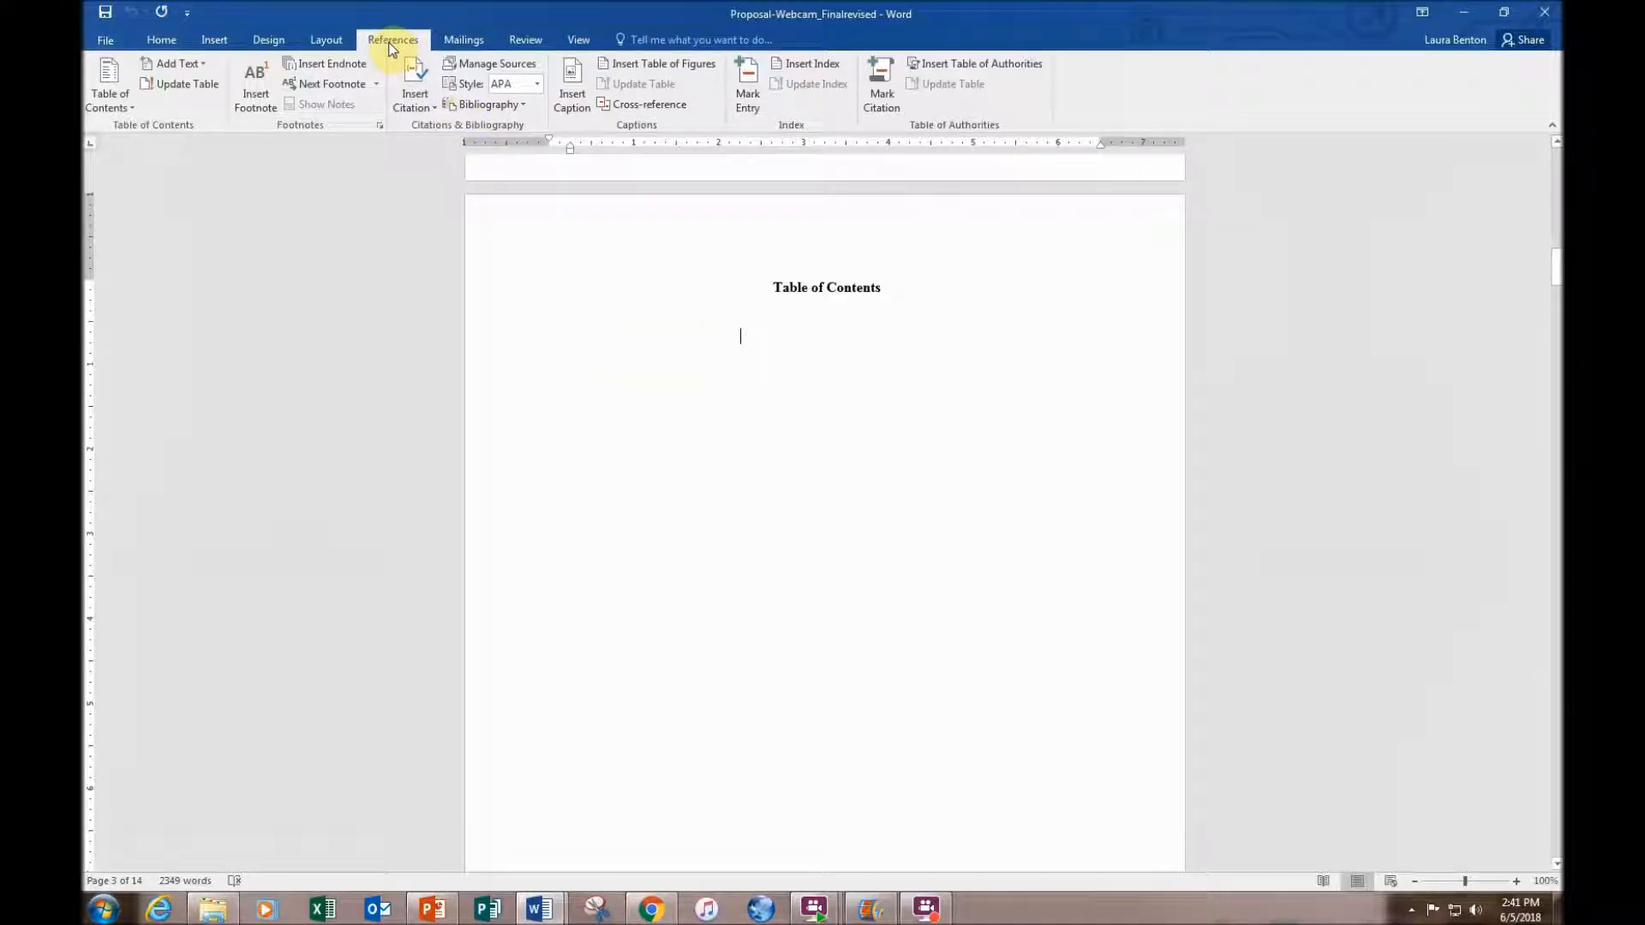
click(125, 100)
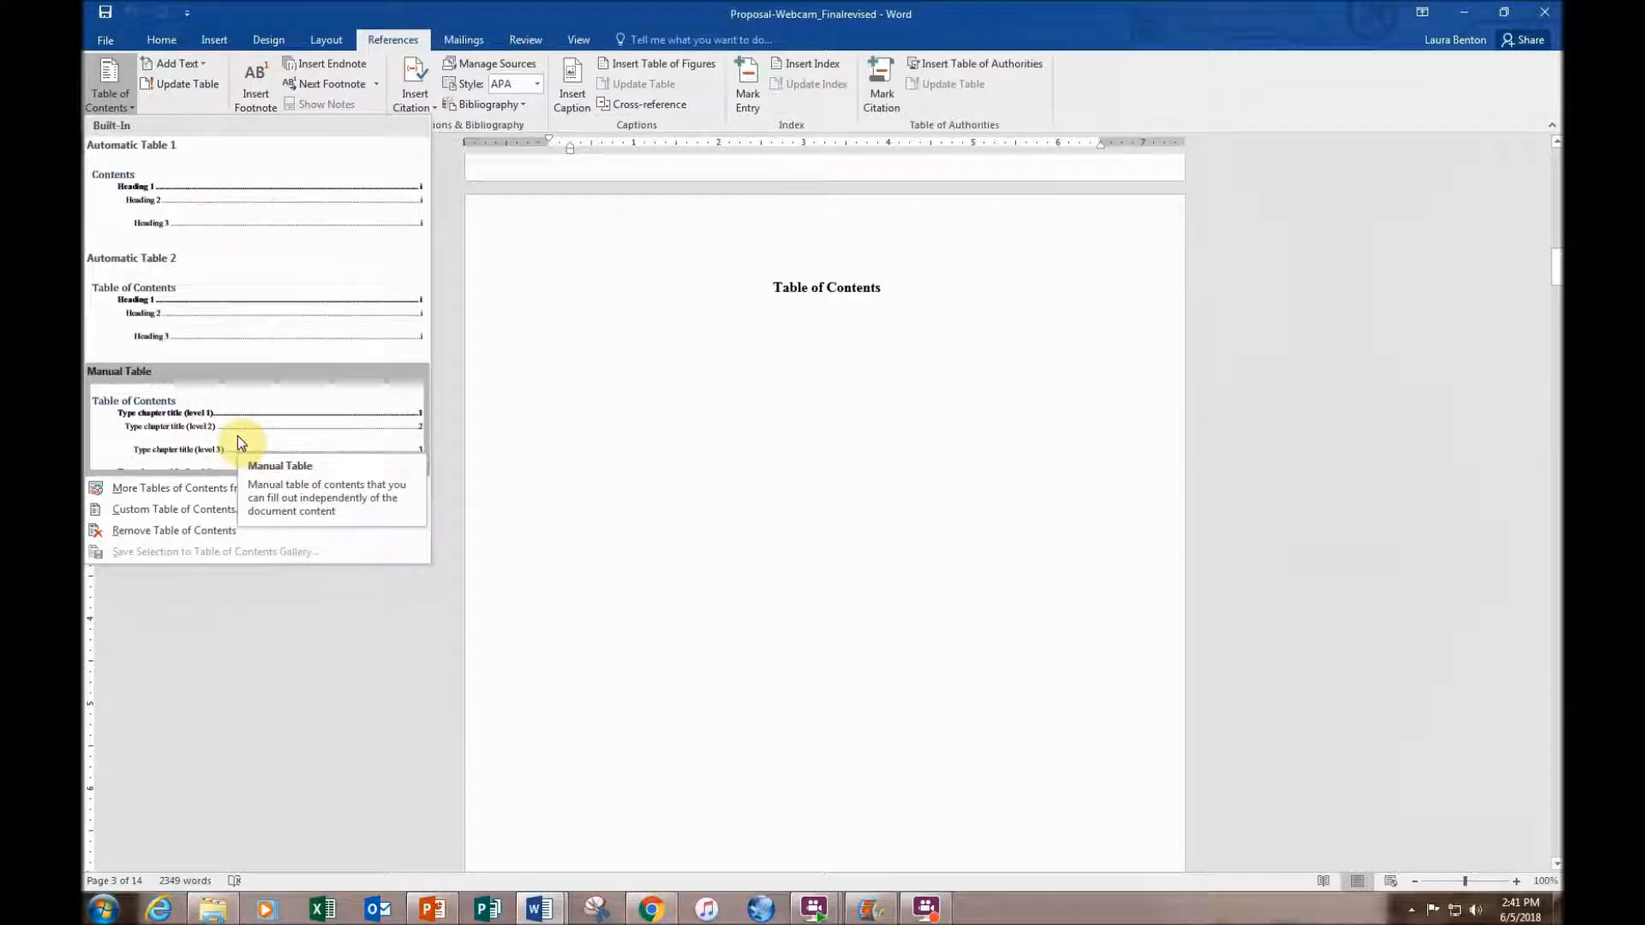
click(234, 511)
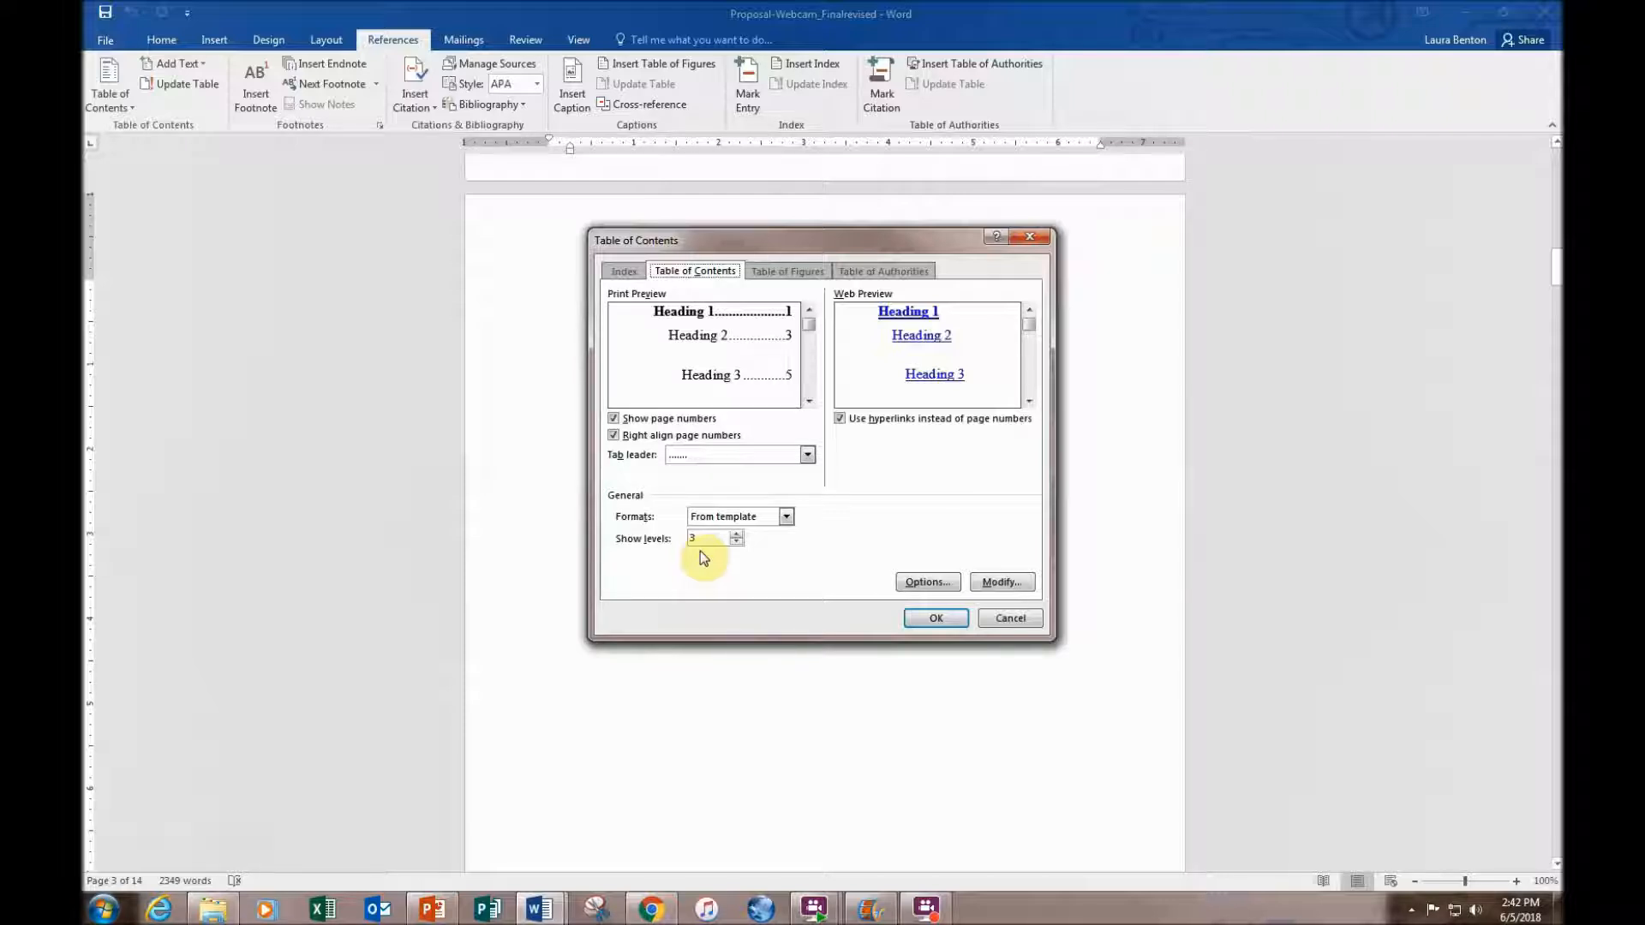
click(840, 419)
click(840, 419)
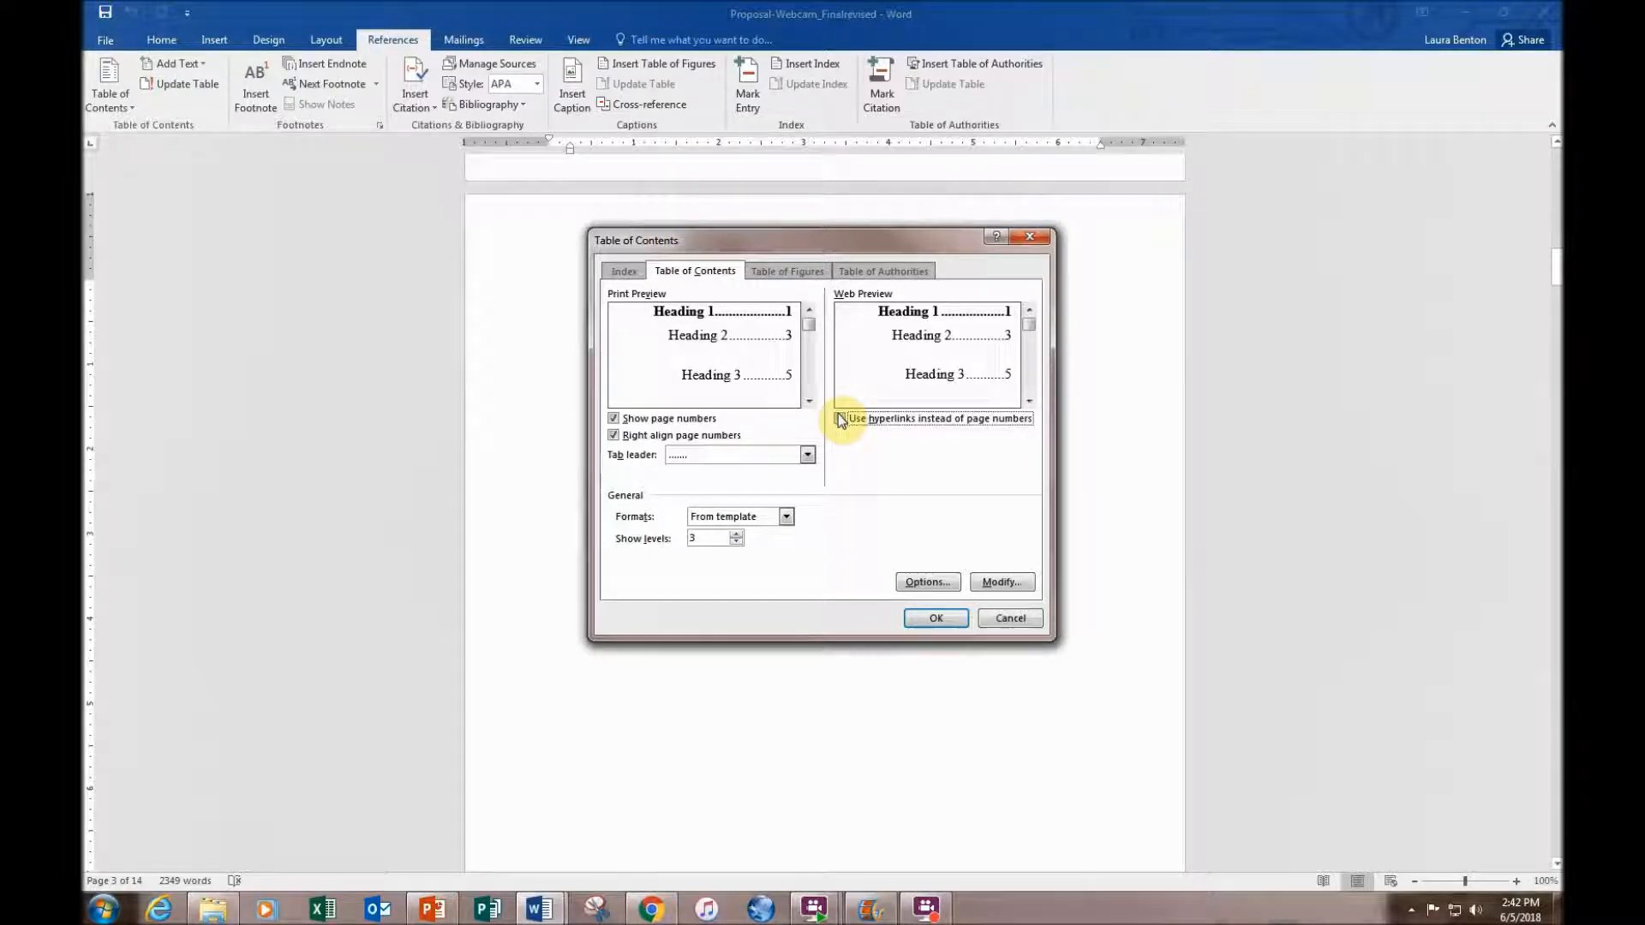
Set the TOC 1 style to 14 pt bold and accept its paragraph settings
click(994, 585)
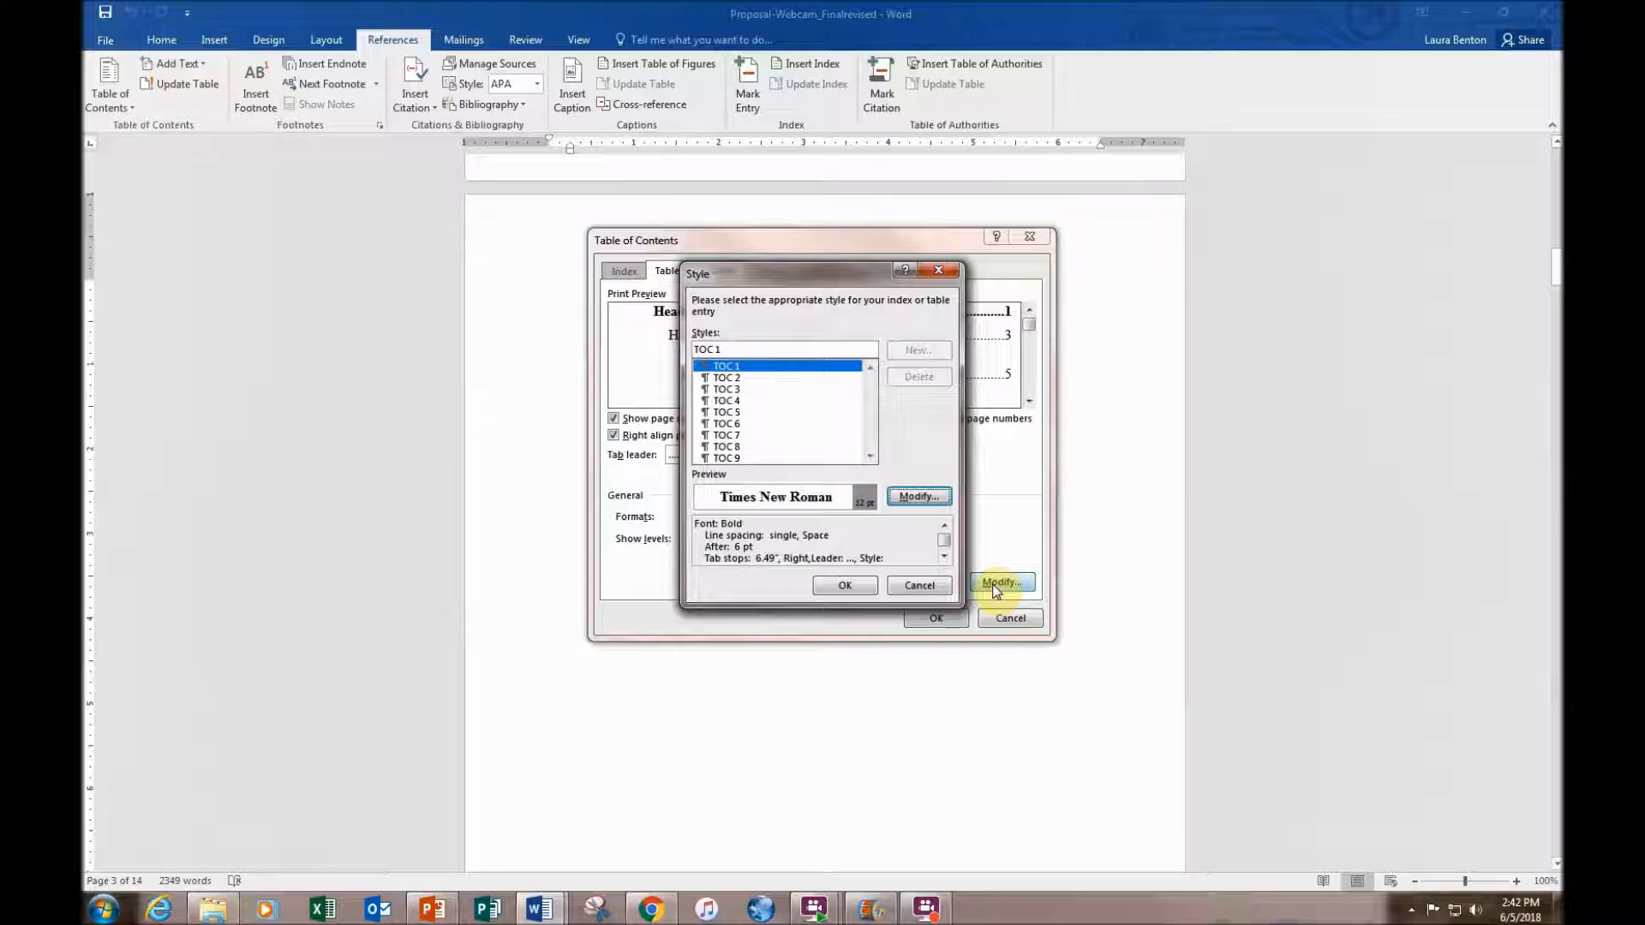
click(898, 496)
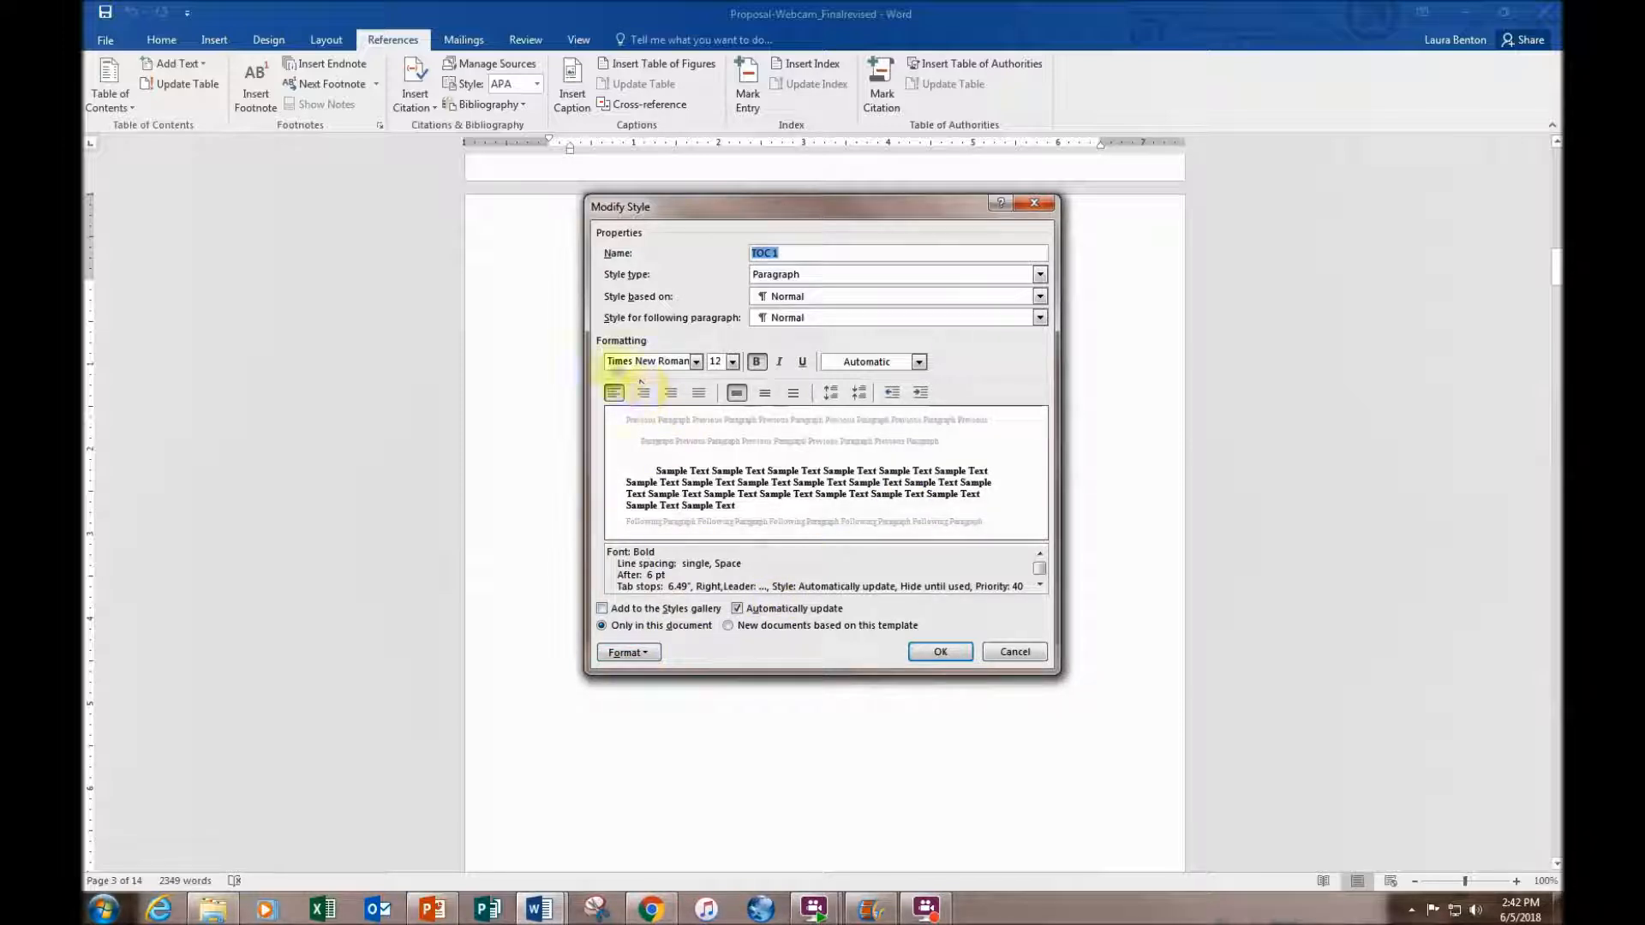
click(731, 363)
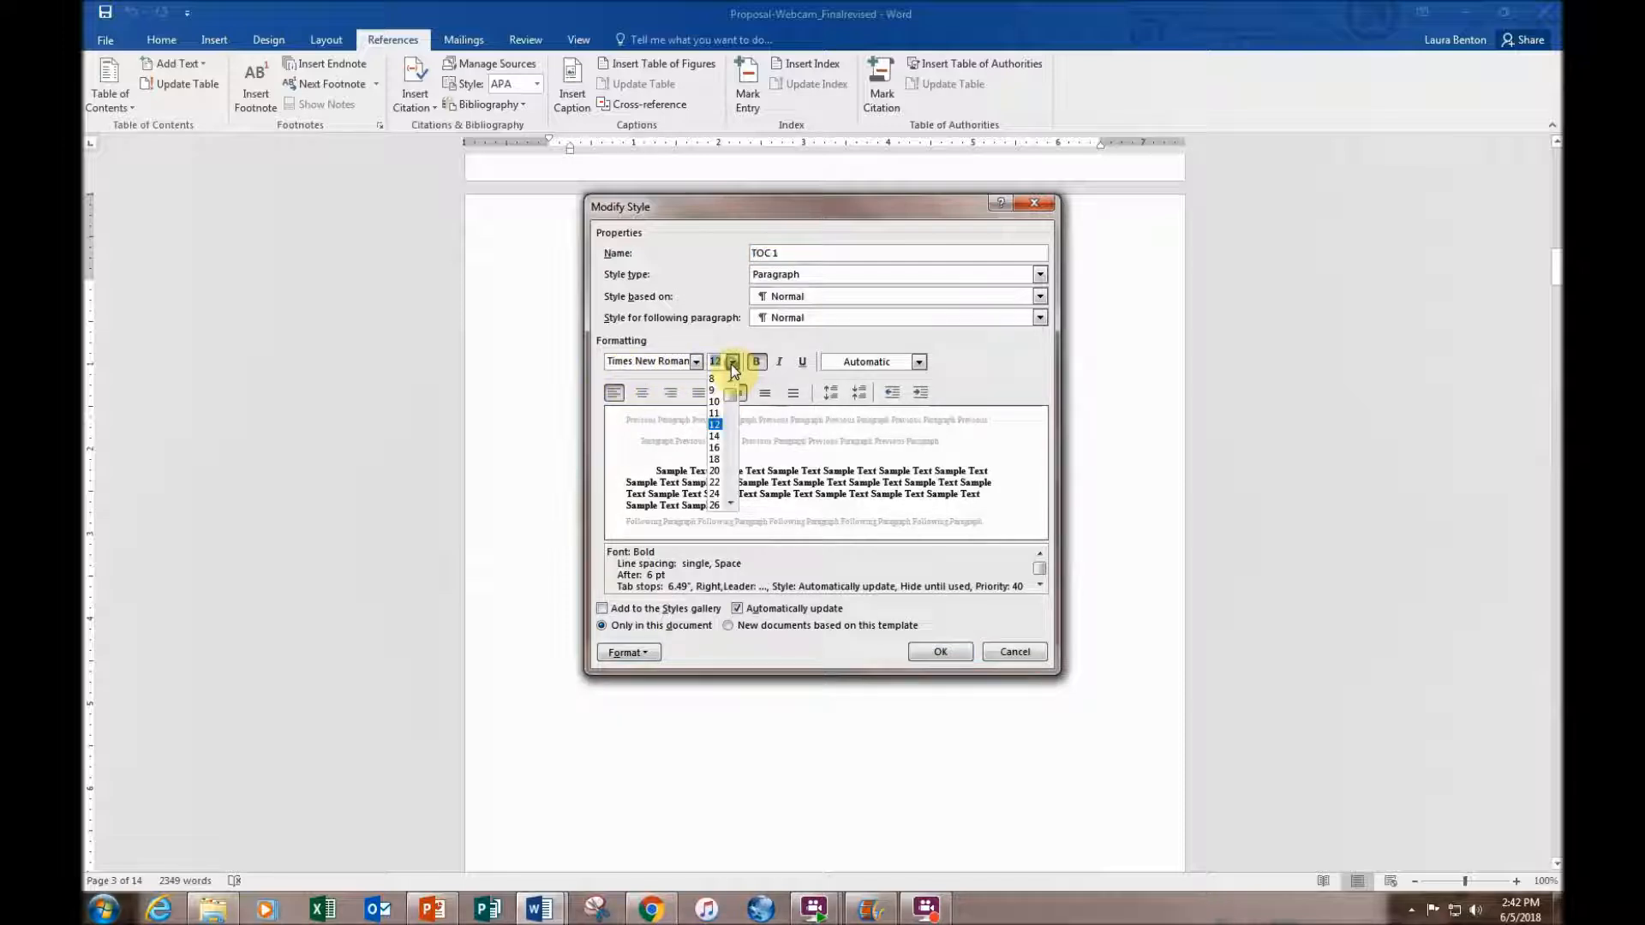
click(714, 436)
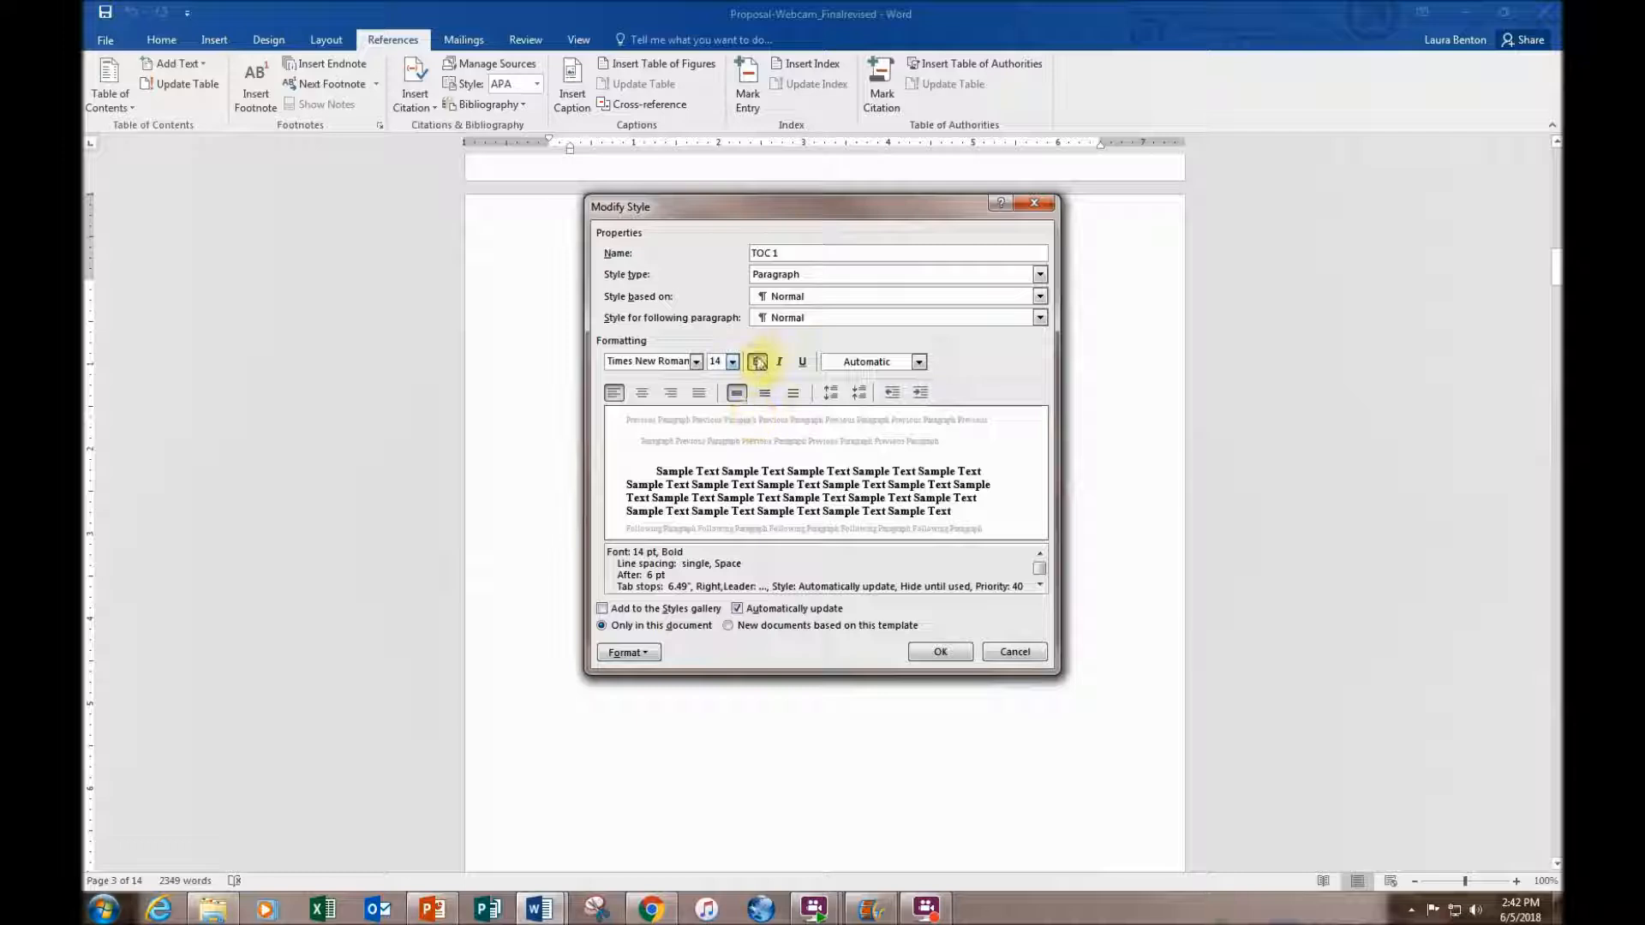
click(757, 362)
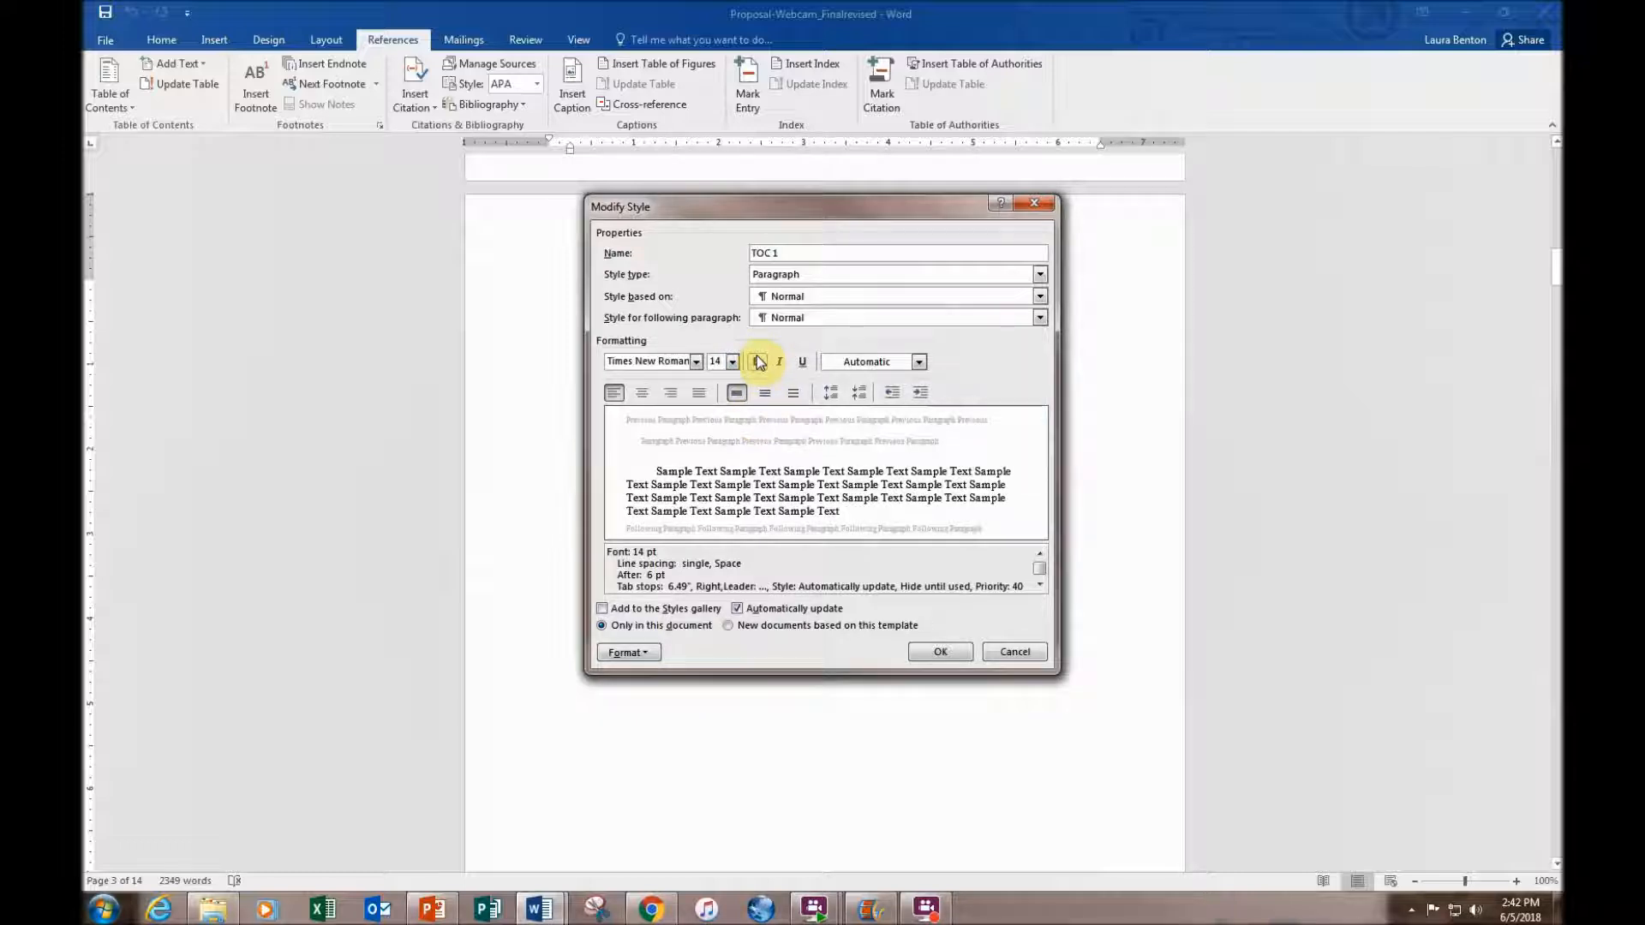
click(758, 361)
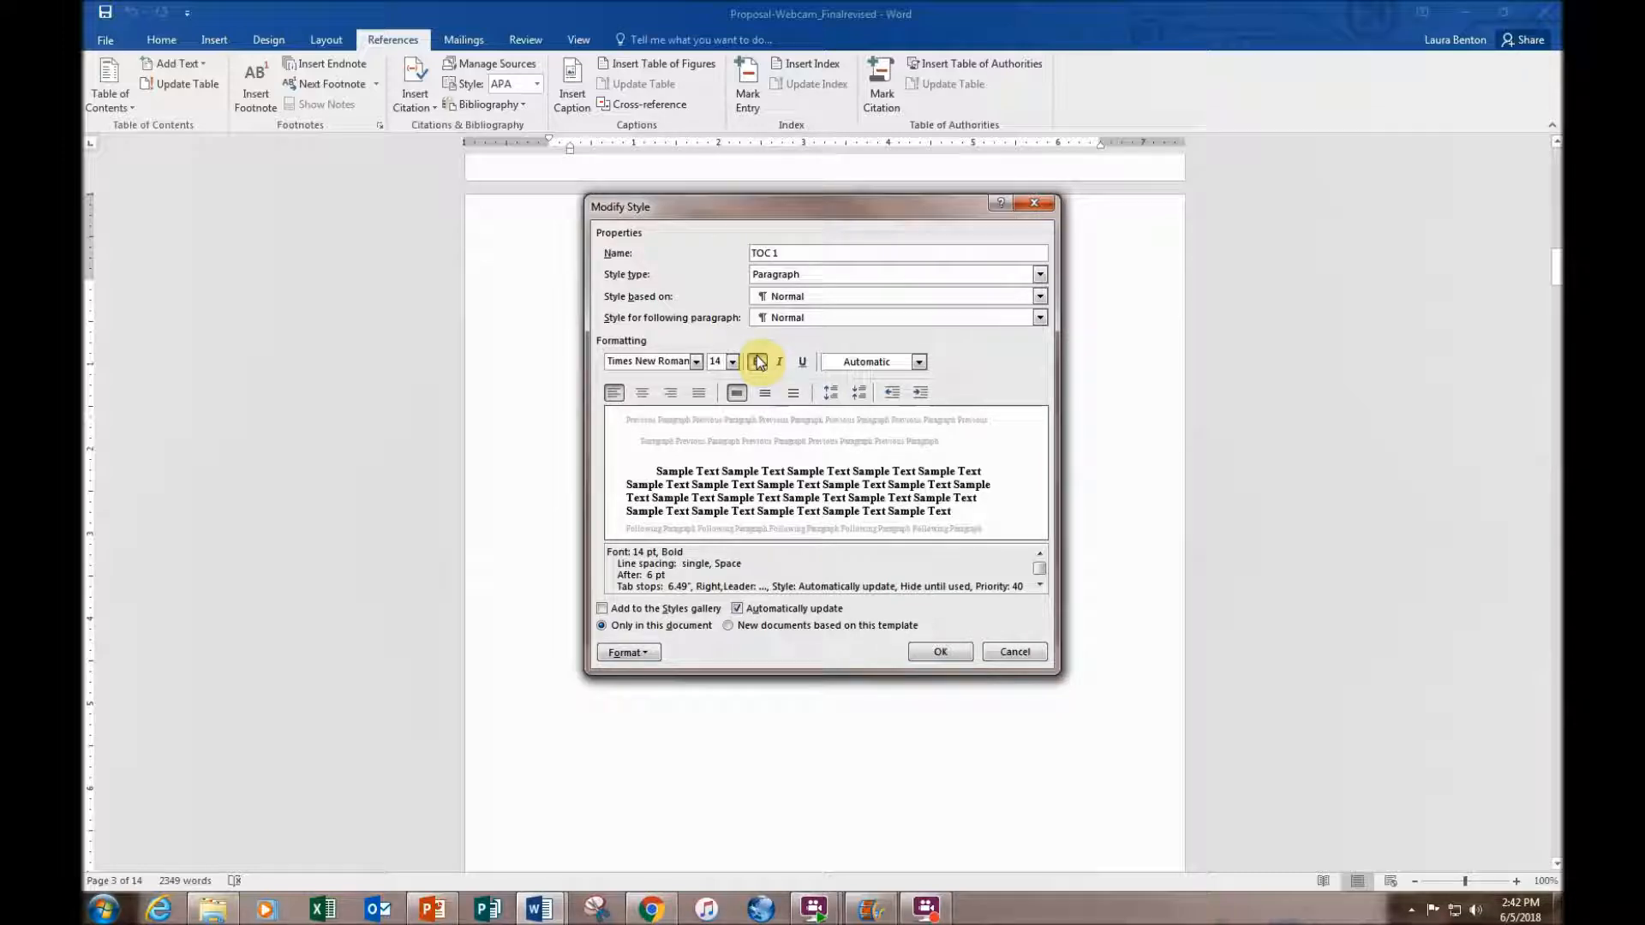
click(645, 655)
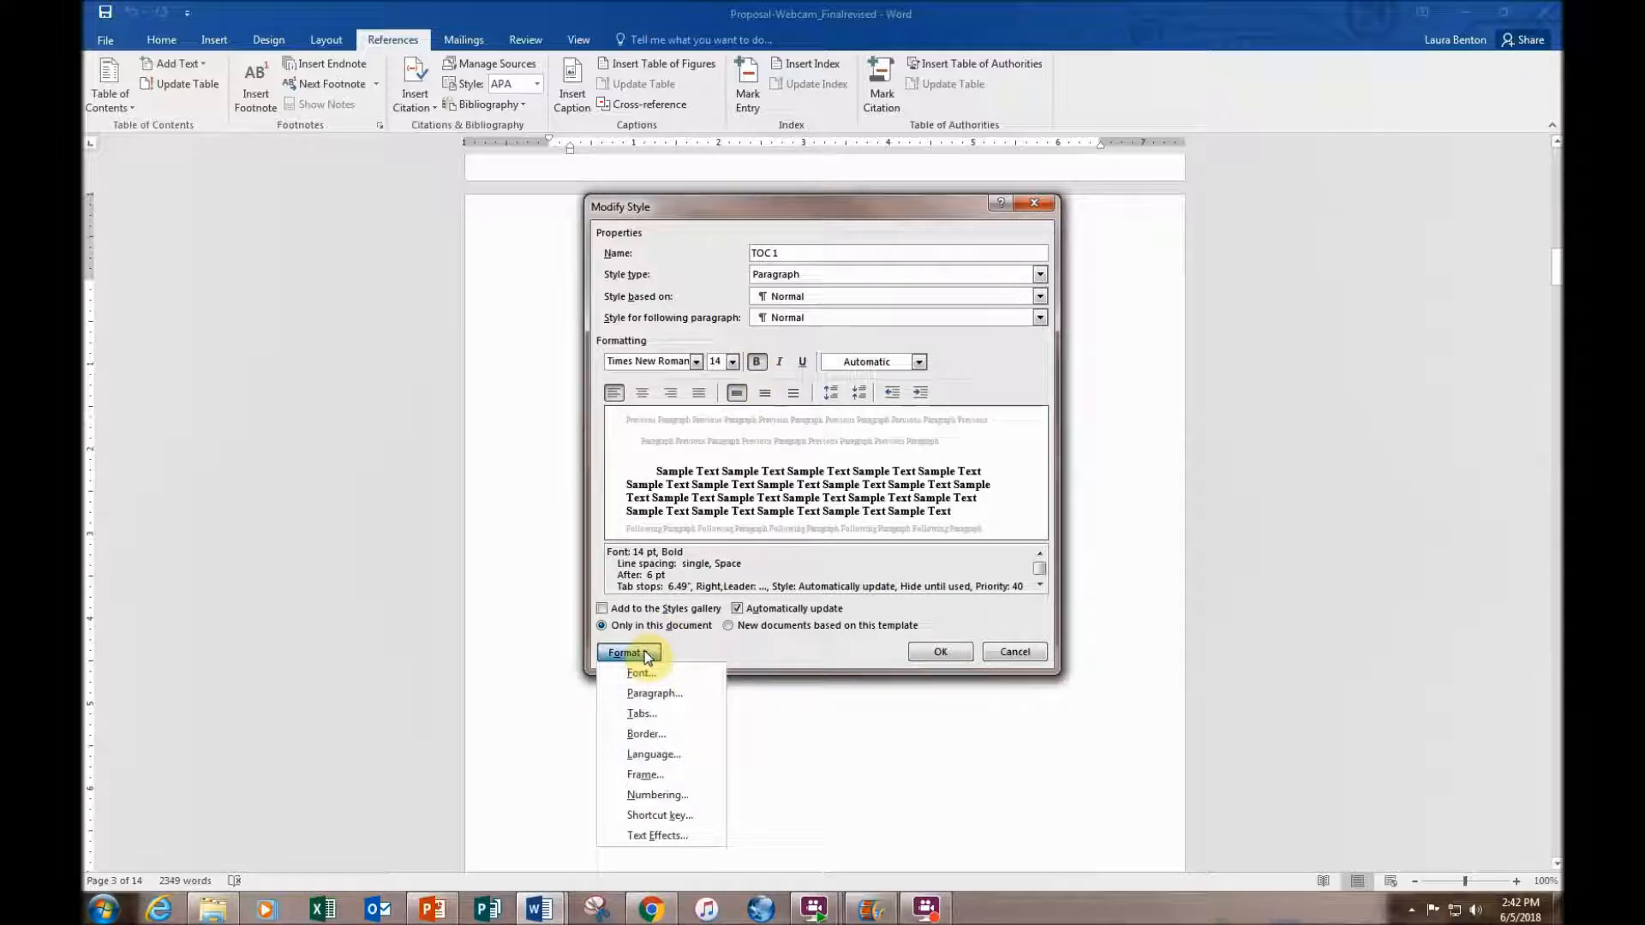
click(647, 694)
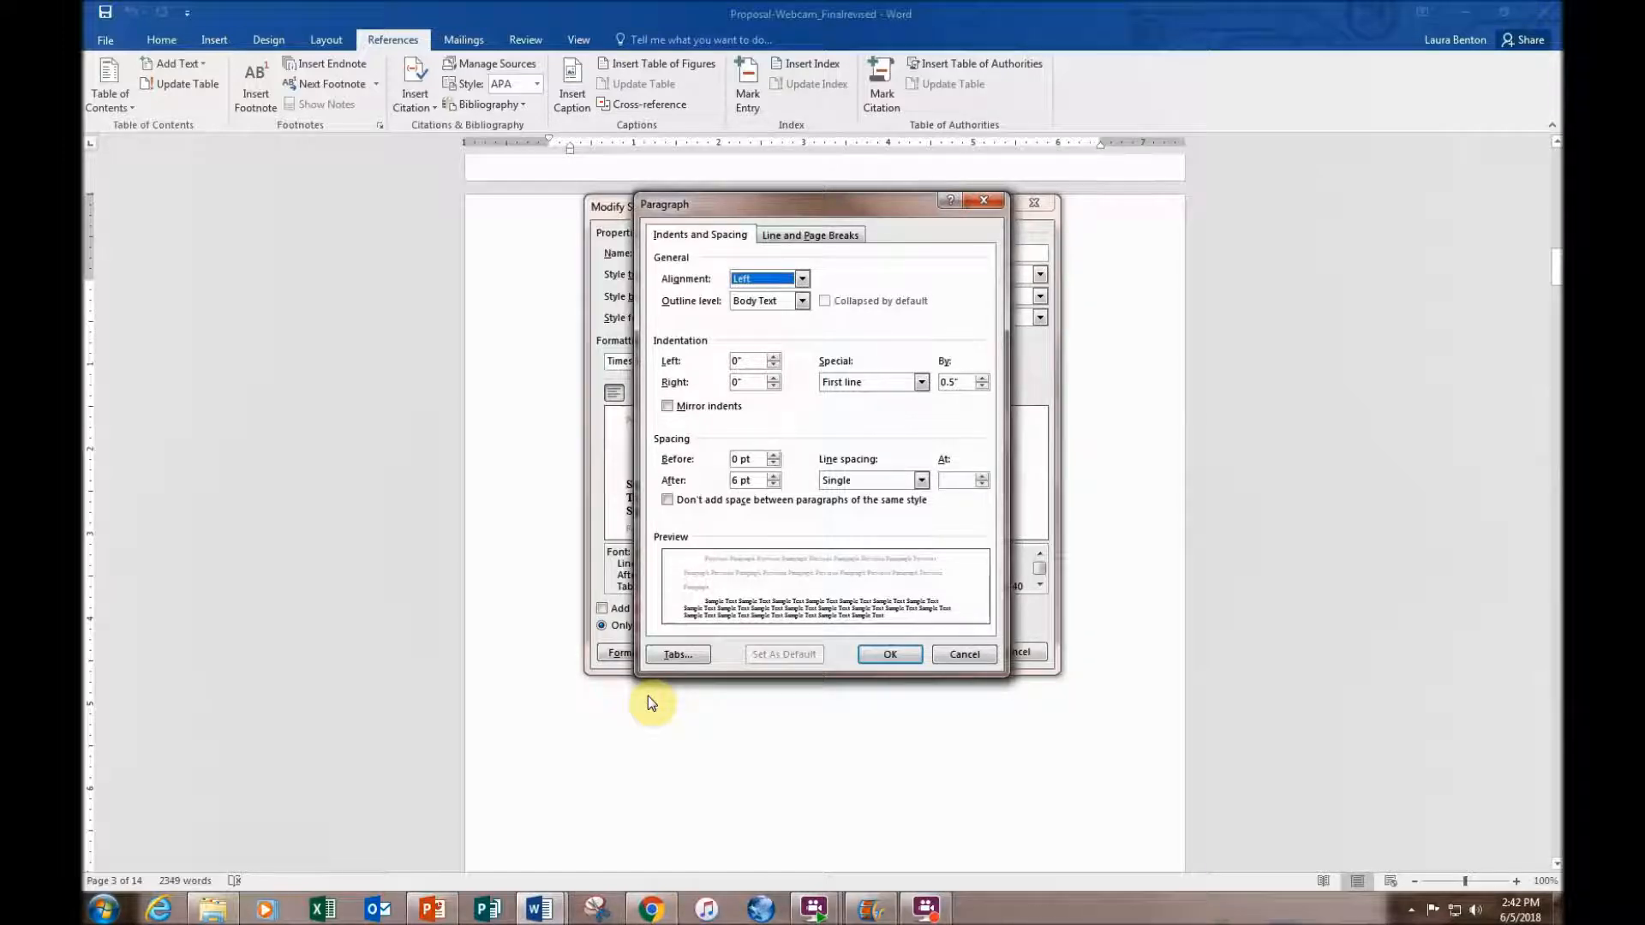
click(894, 651)
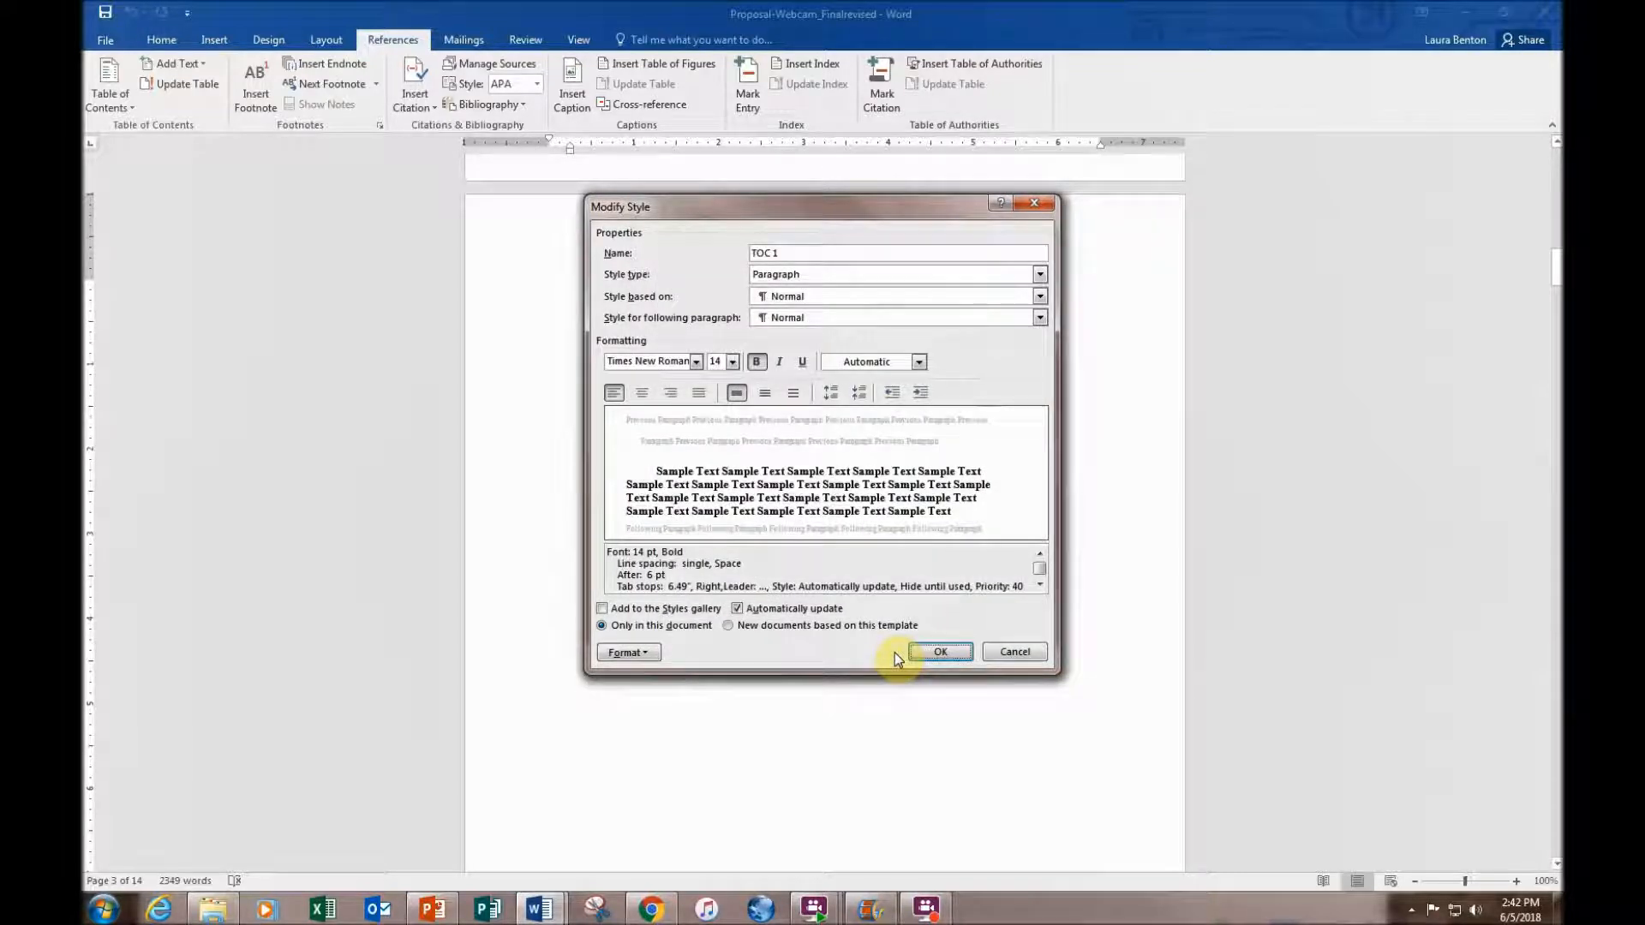
click(923, 652)
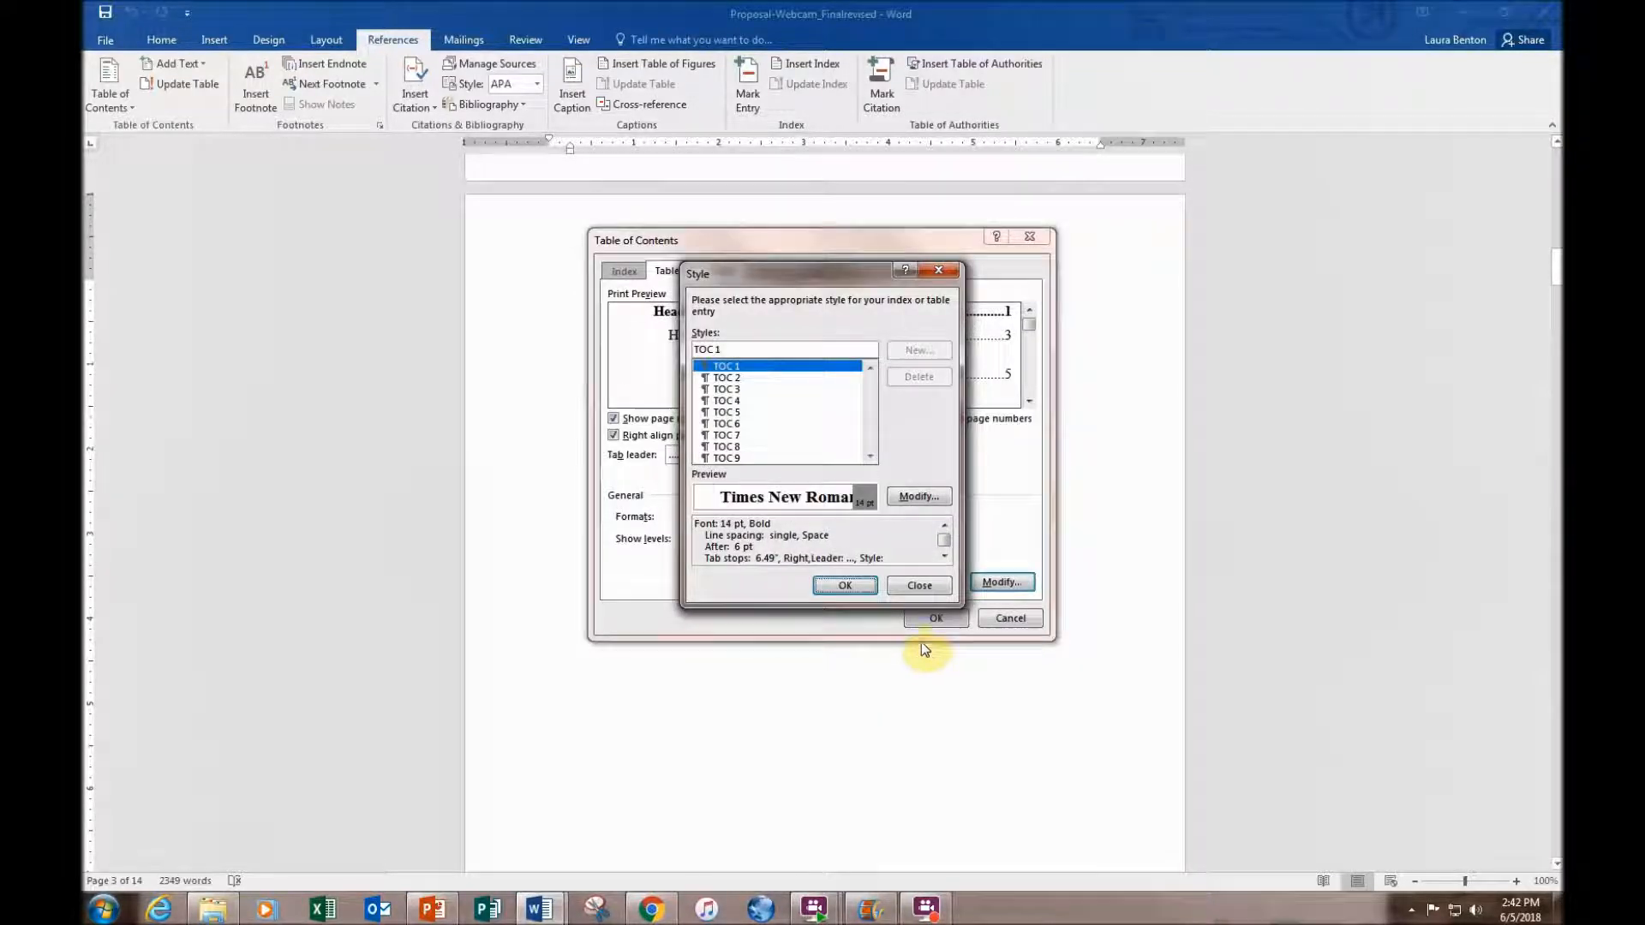
Modify the TOC 2 style to use single line spacing and a first-line indent of 0"
click(737, 379)
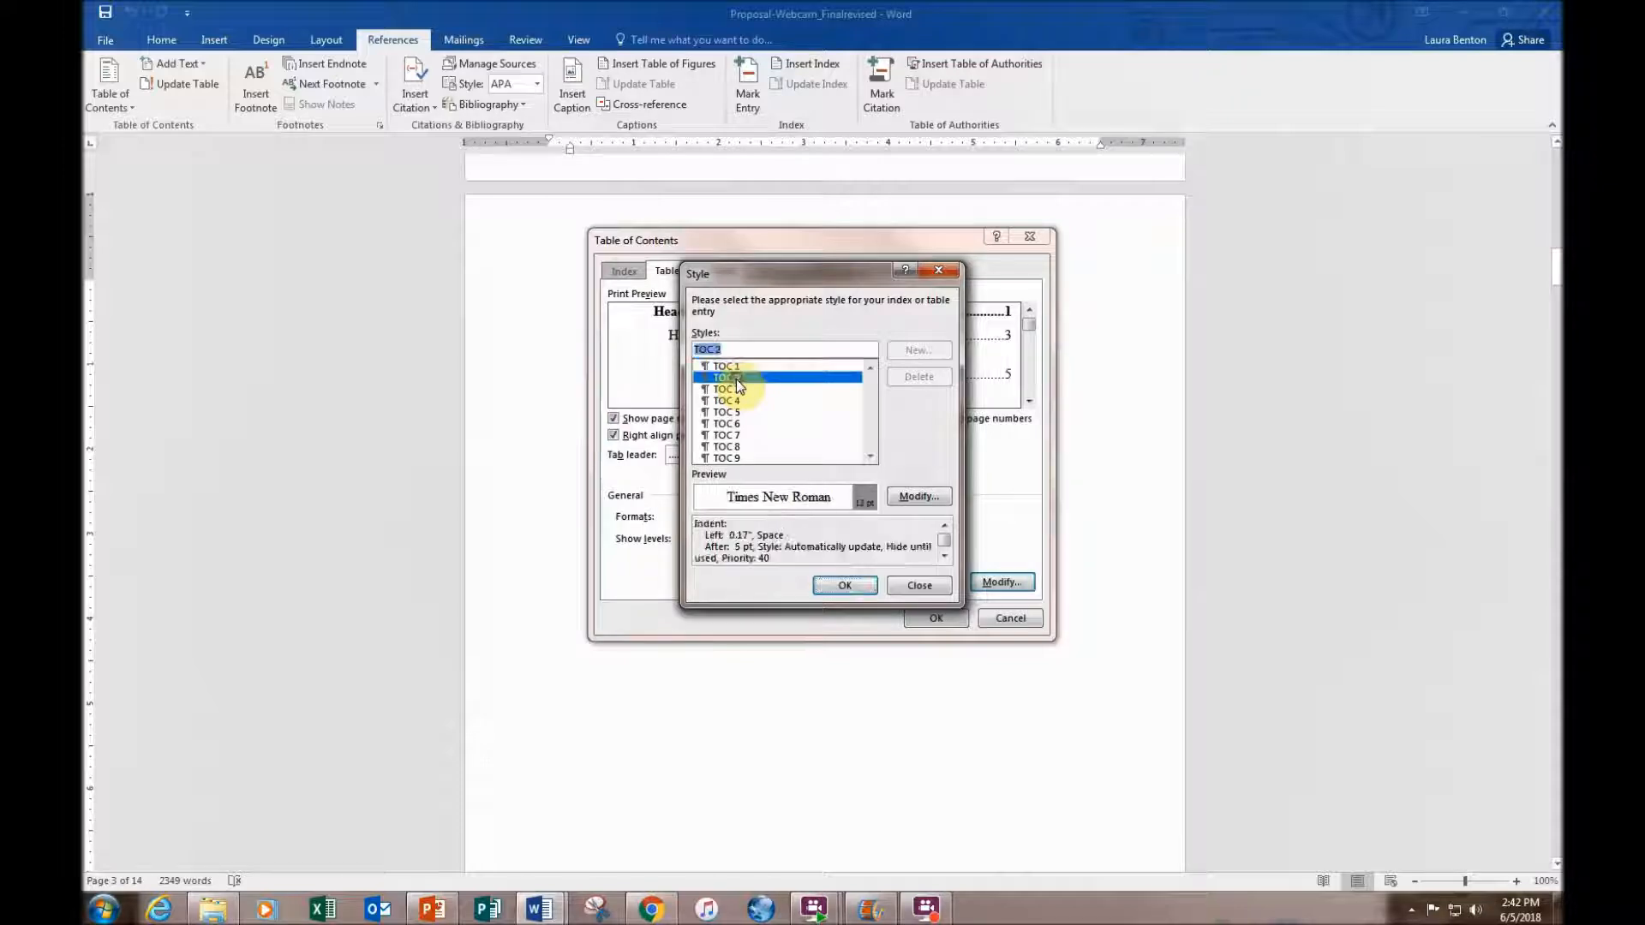
click(891, 498)
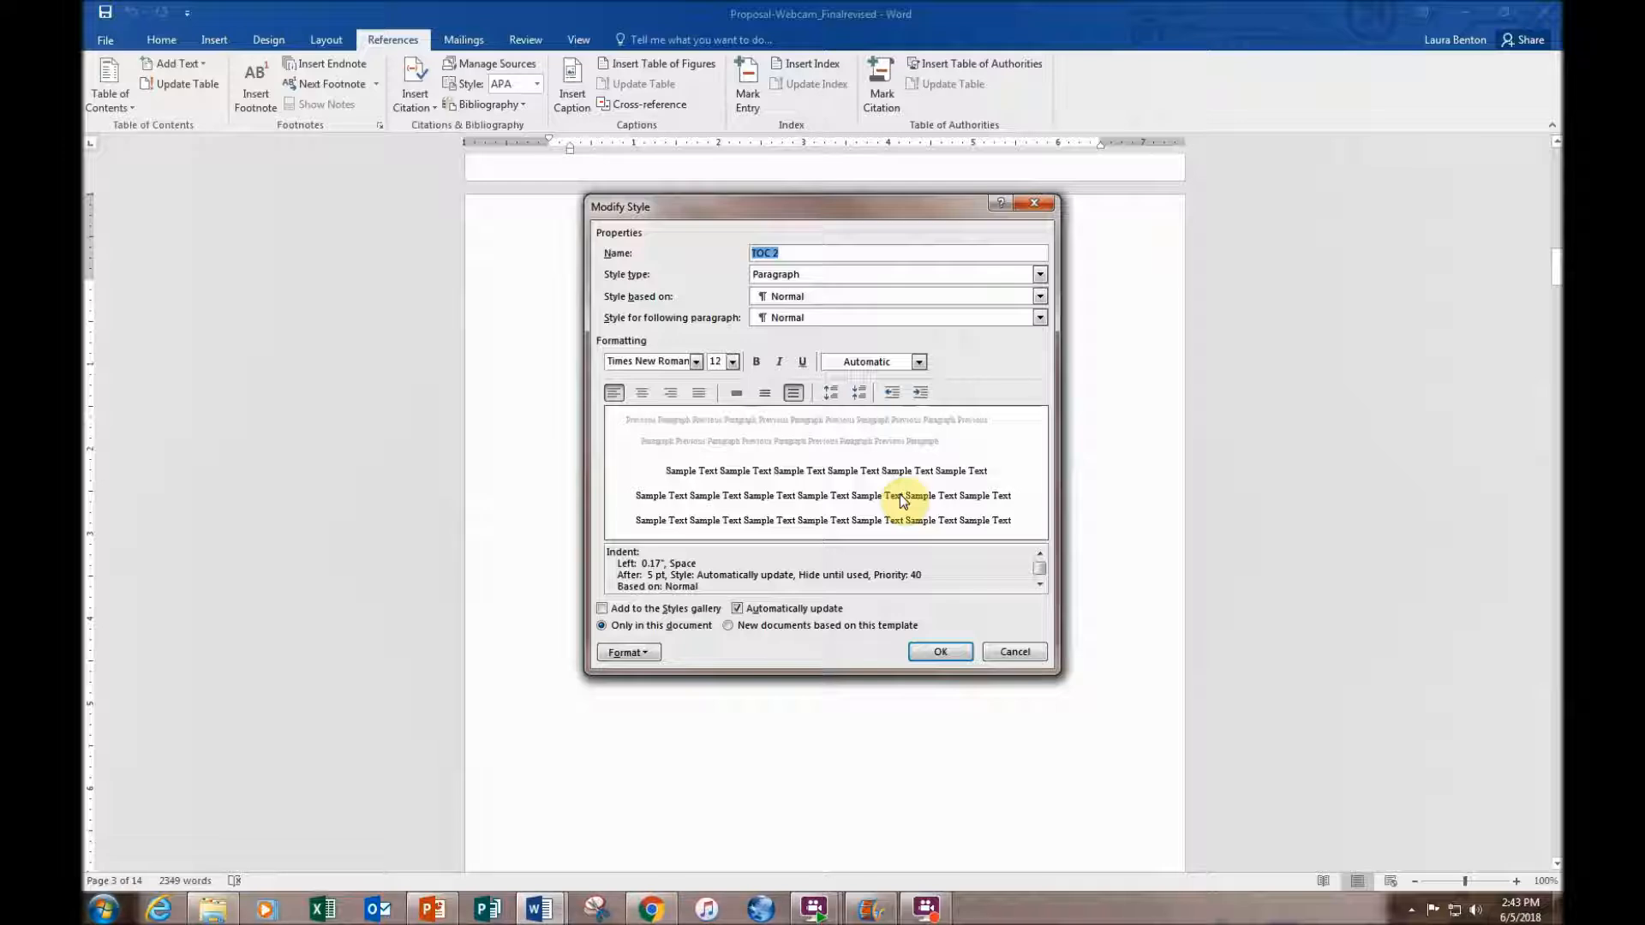
click(735, 393)
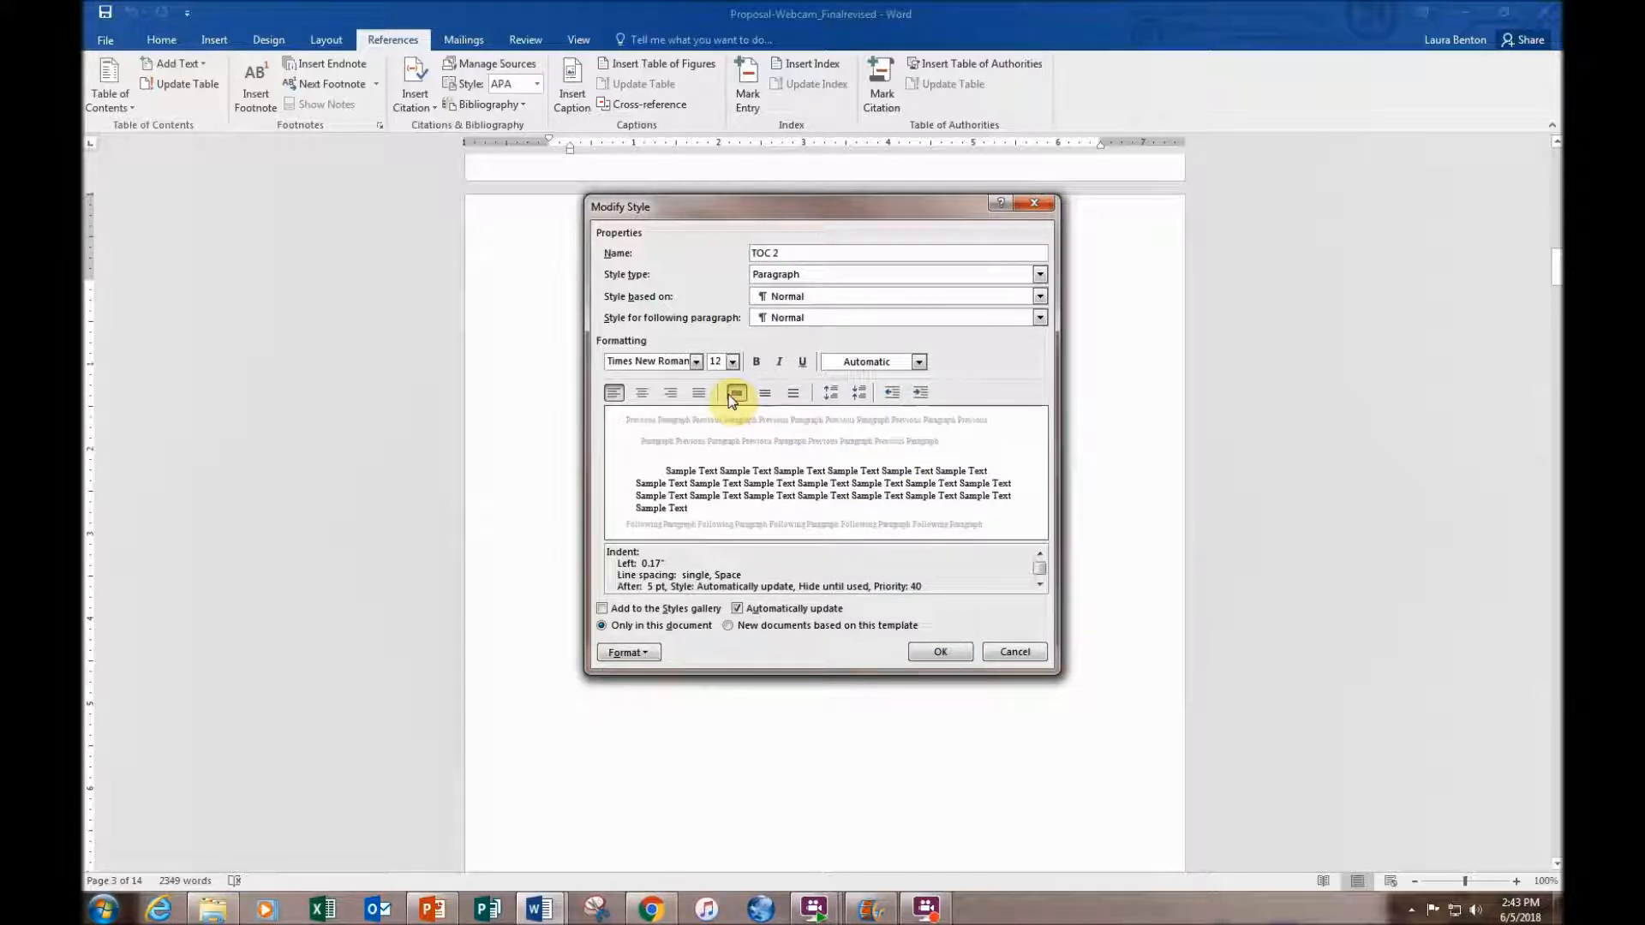
click(634, 652)
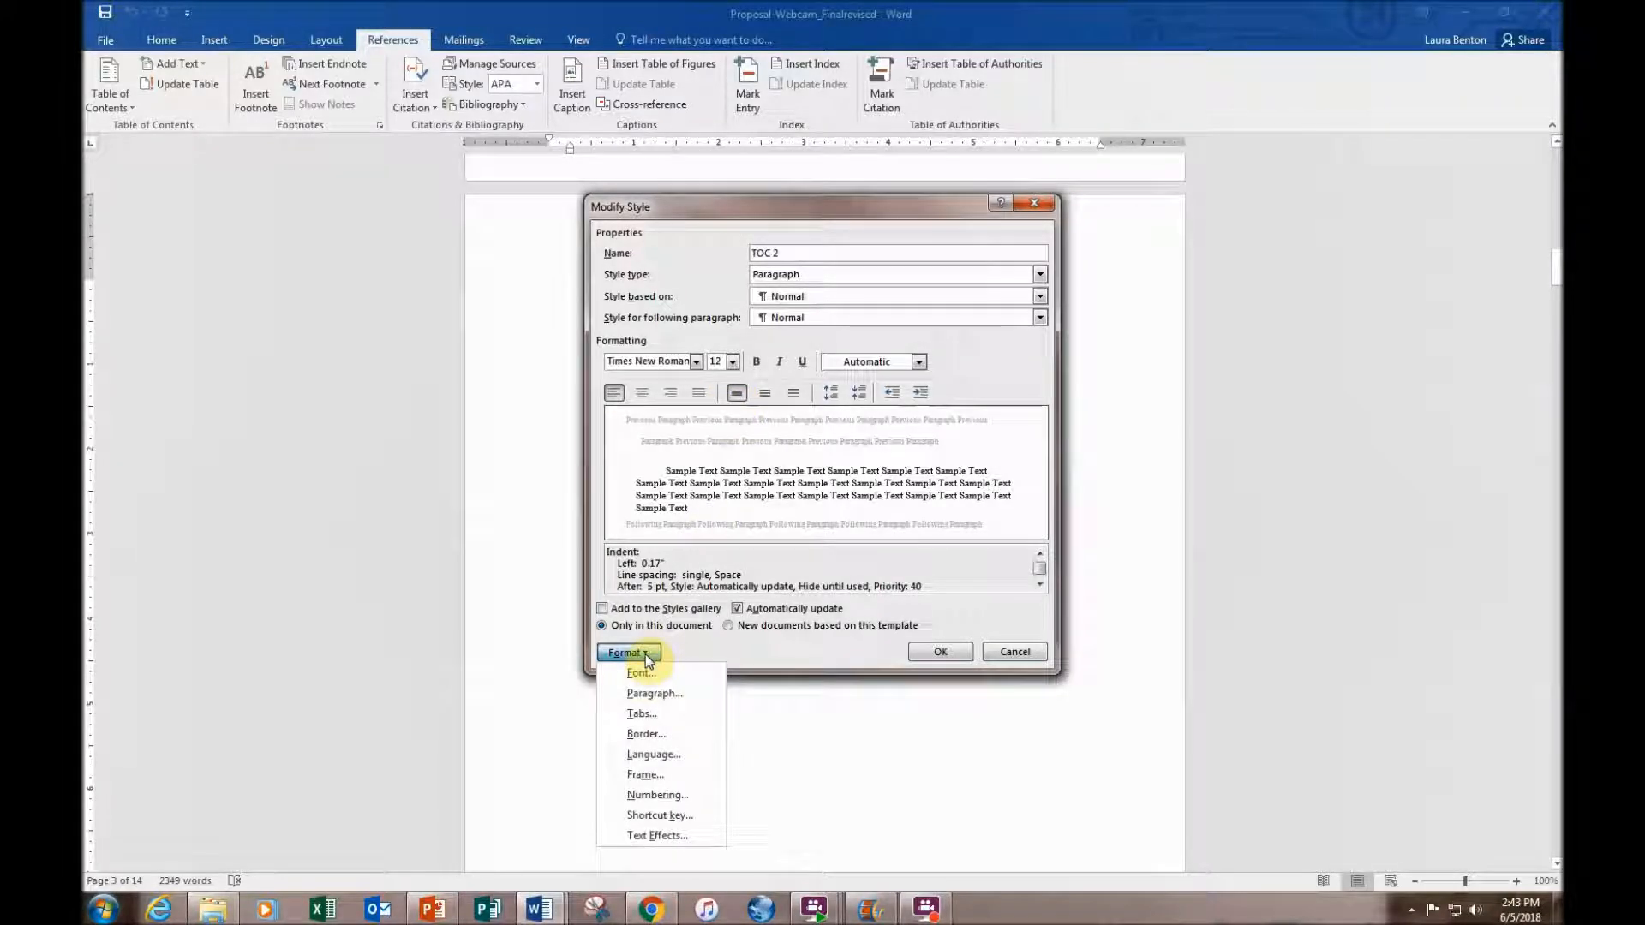
click(656, 693)
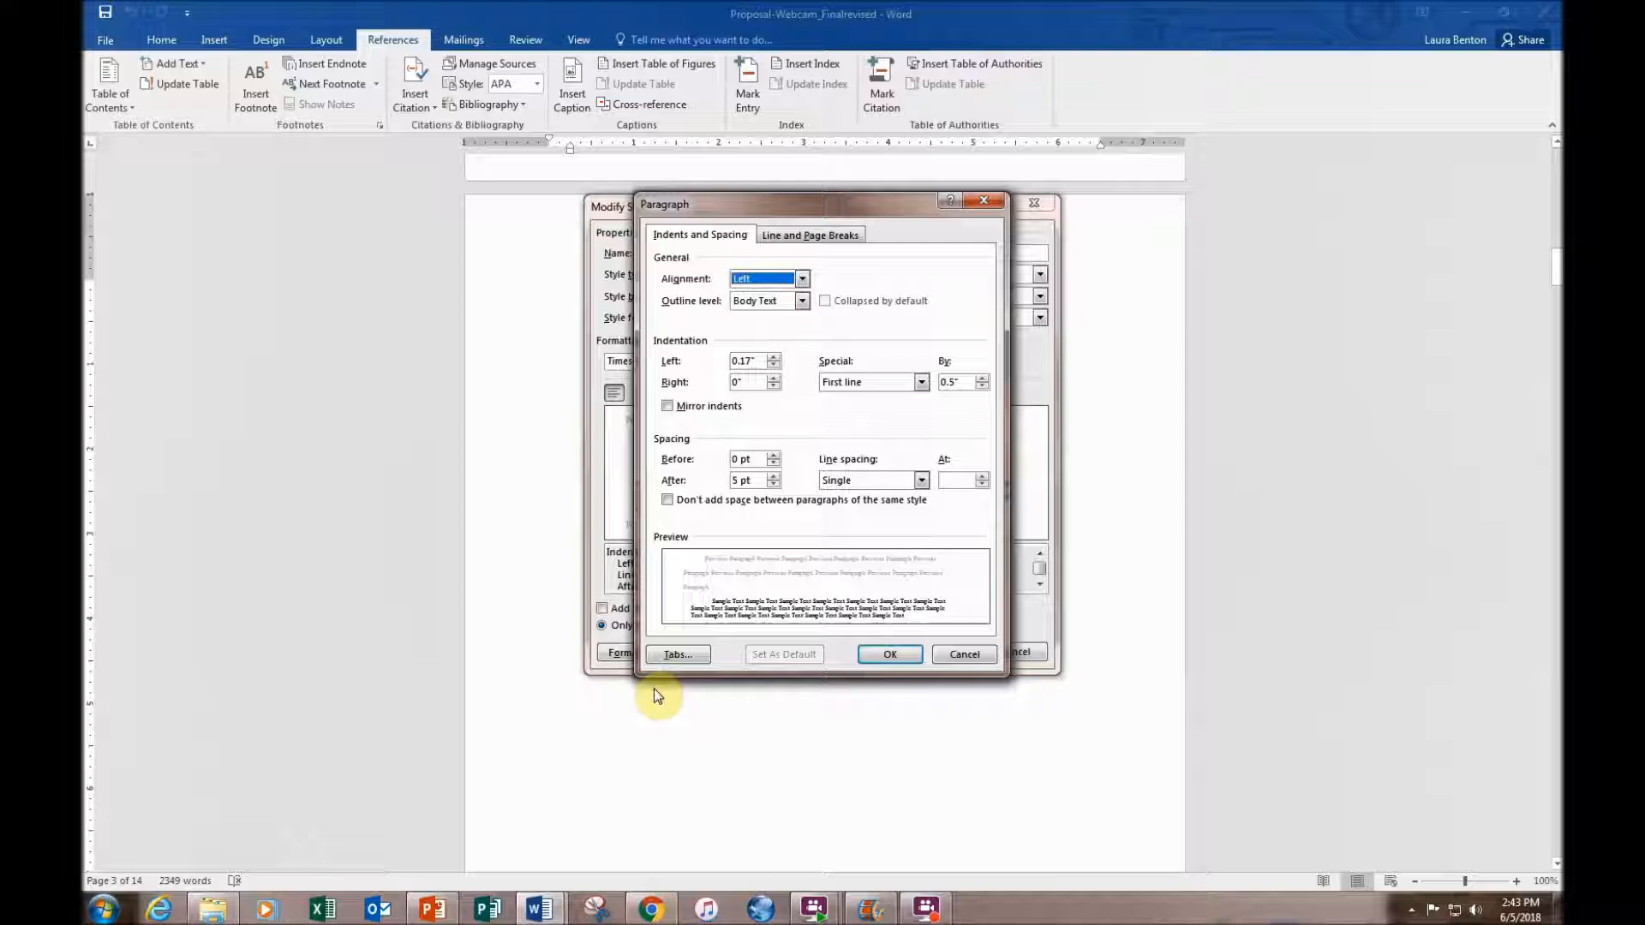
click(981, 386)
click(980, 387)
click(981, 387)
click(981, 386)
click(981, 387)
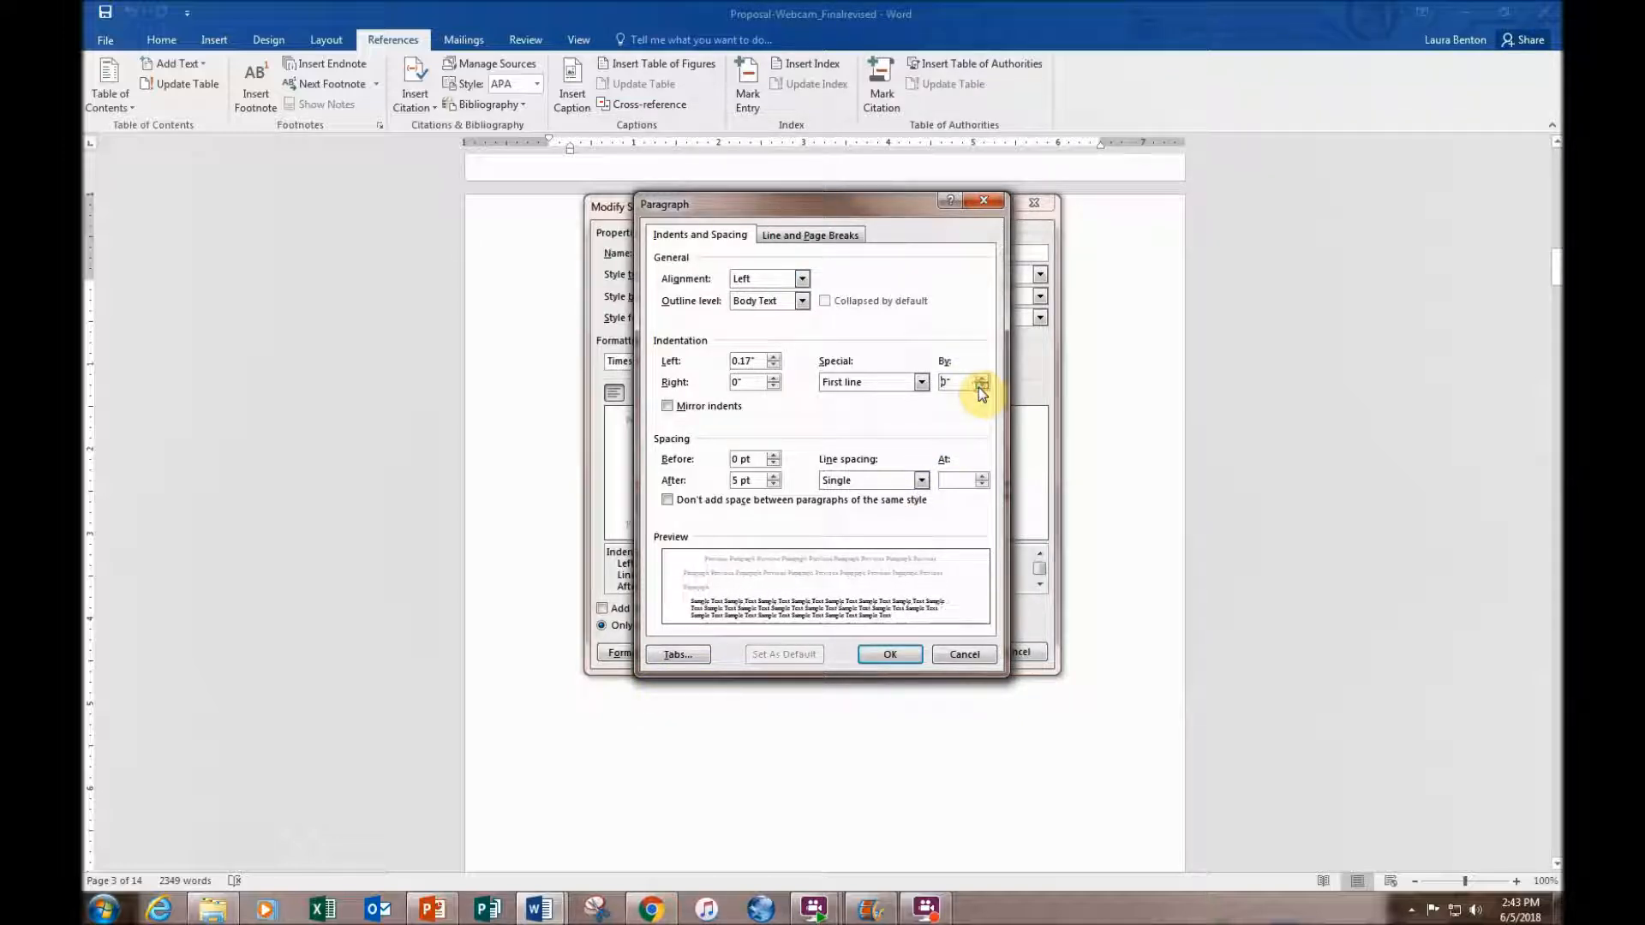
click(902, 651)
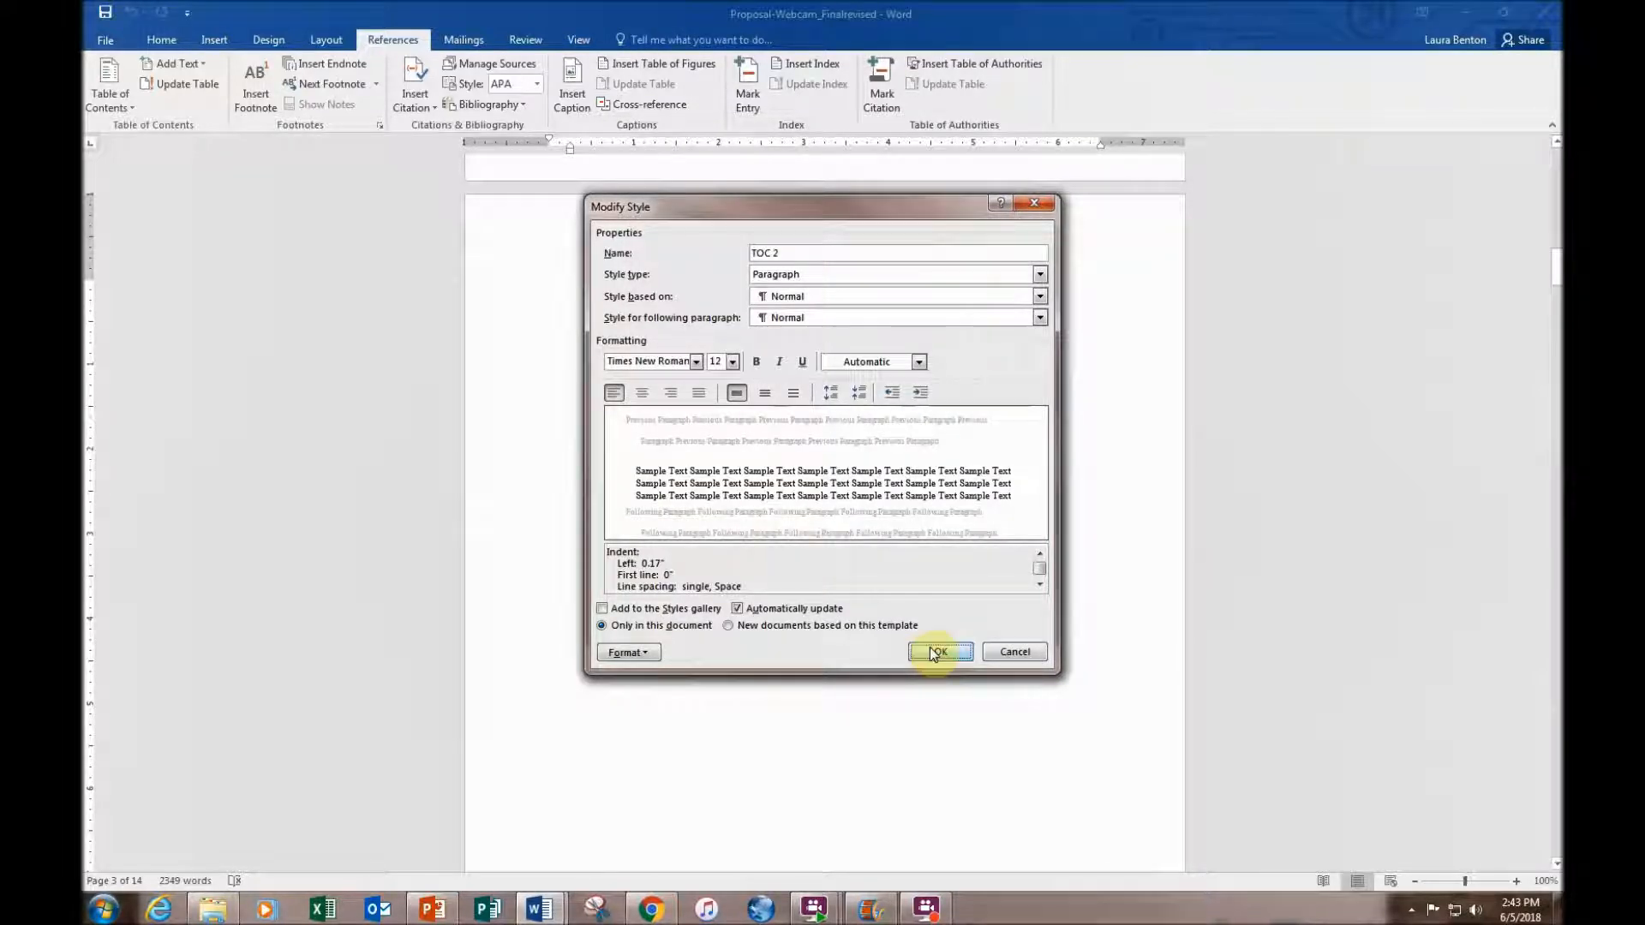
click(936, 653)
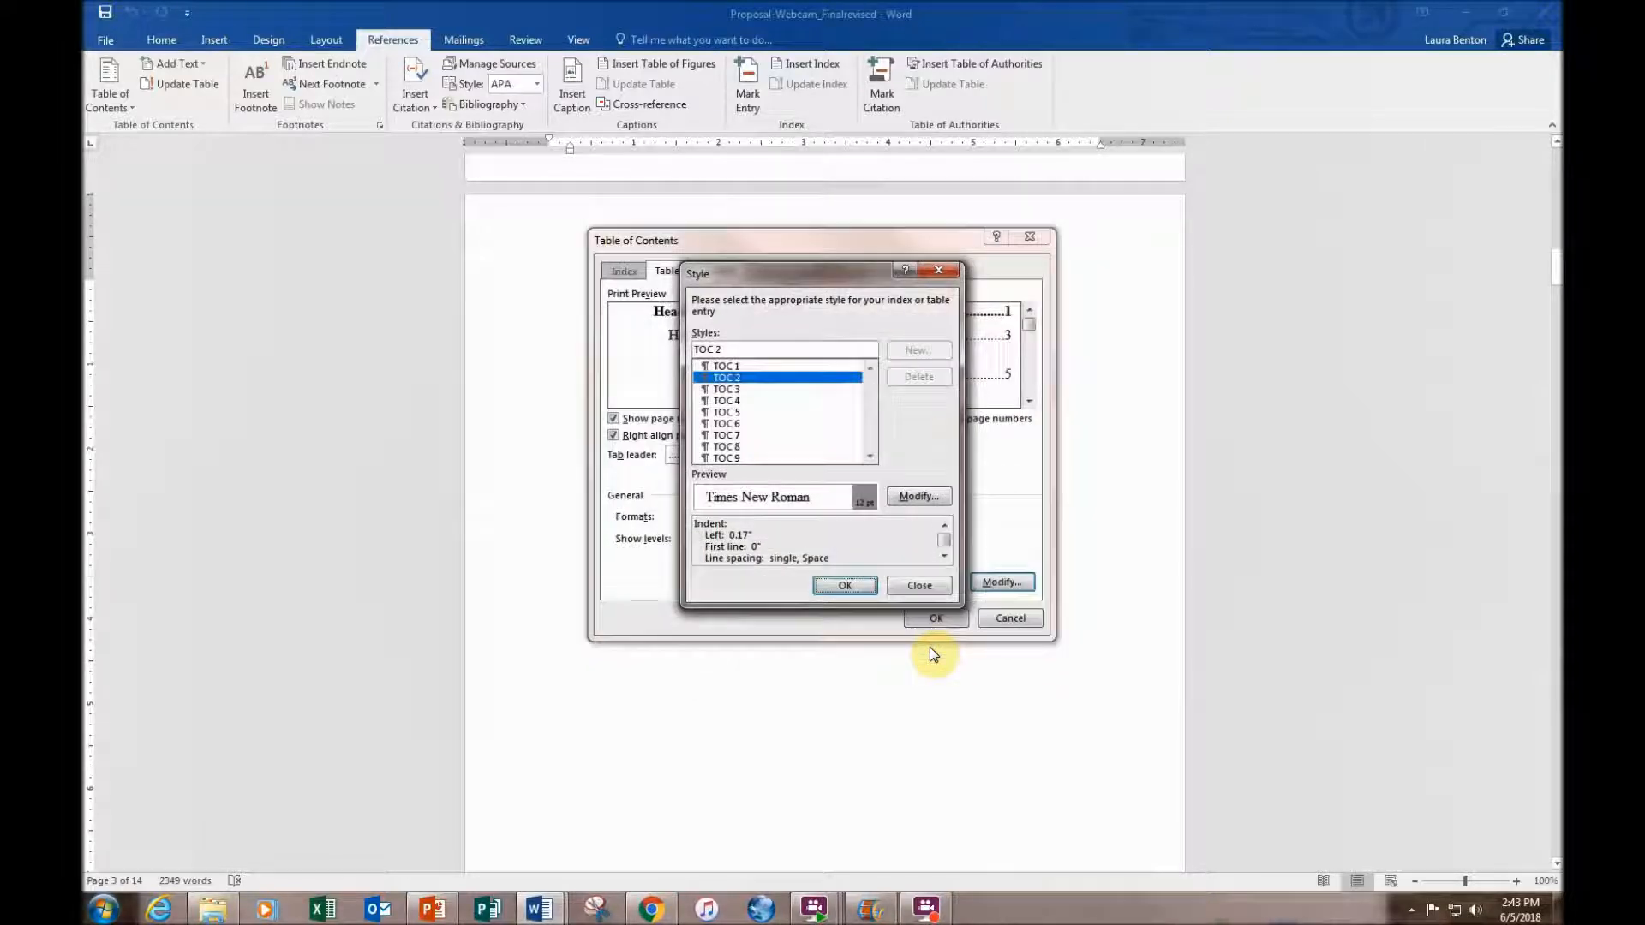
Set the TOC 3 style to single line spacing and accept the table of contents style changes
click(769, 390)
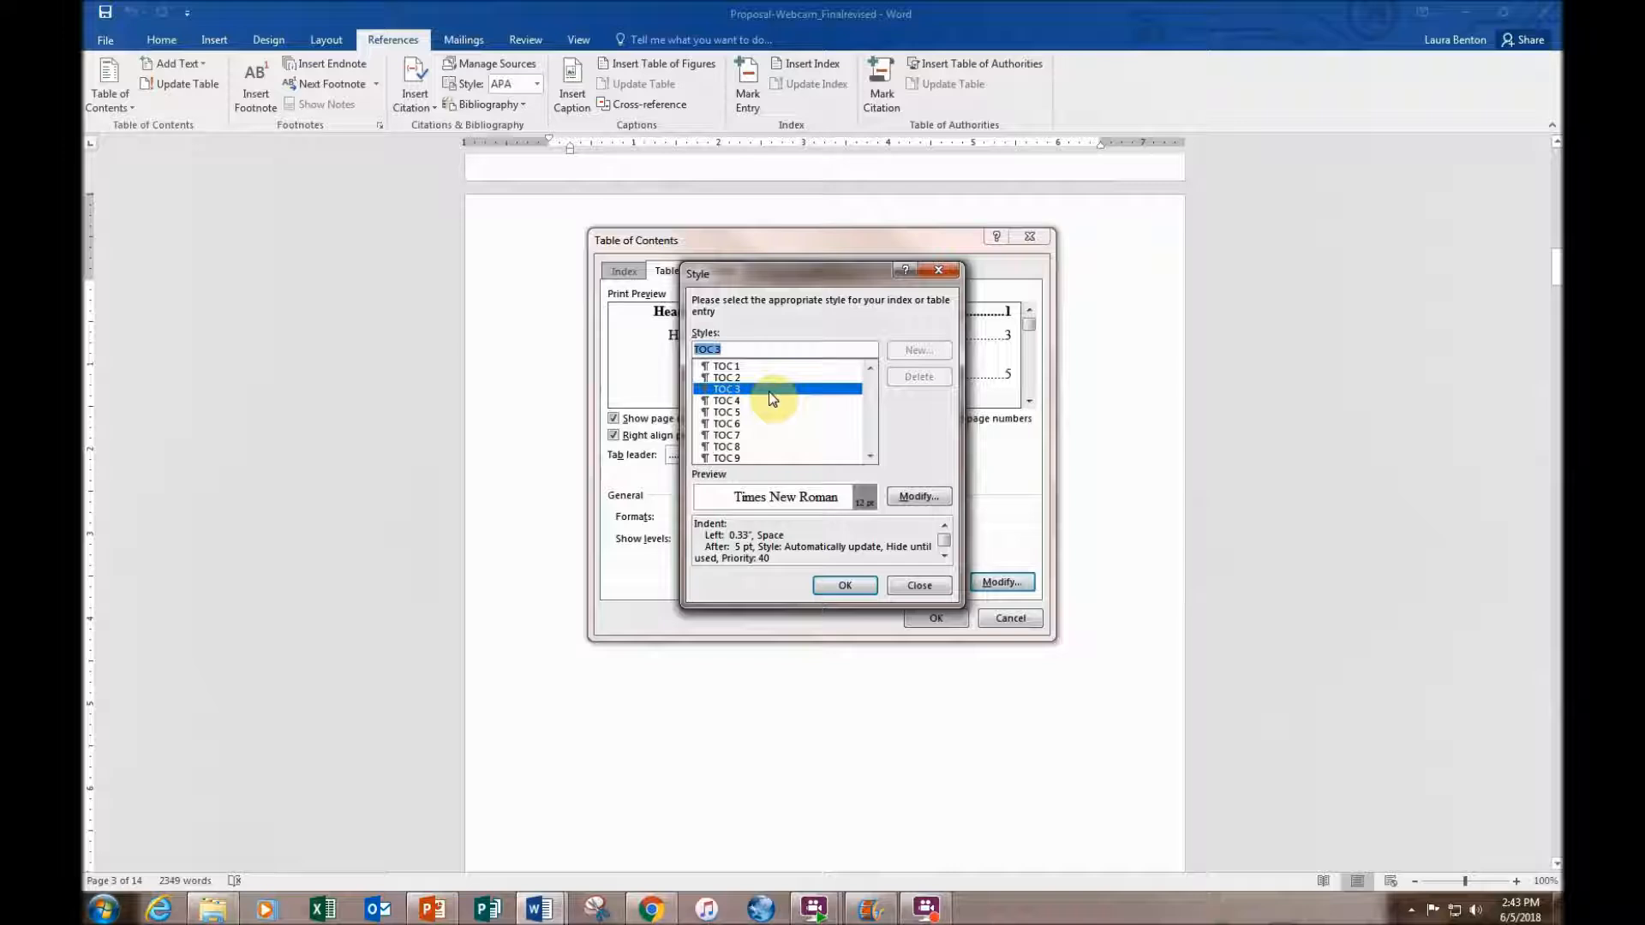
click(915, 497)
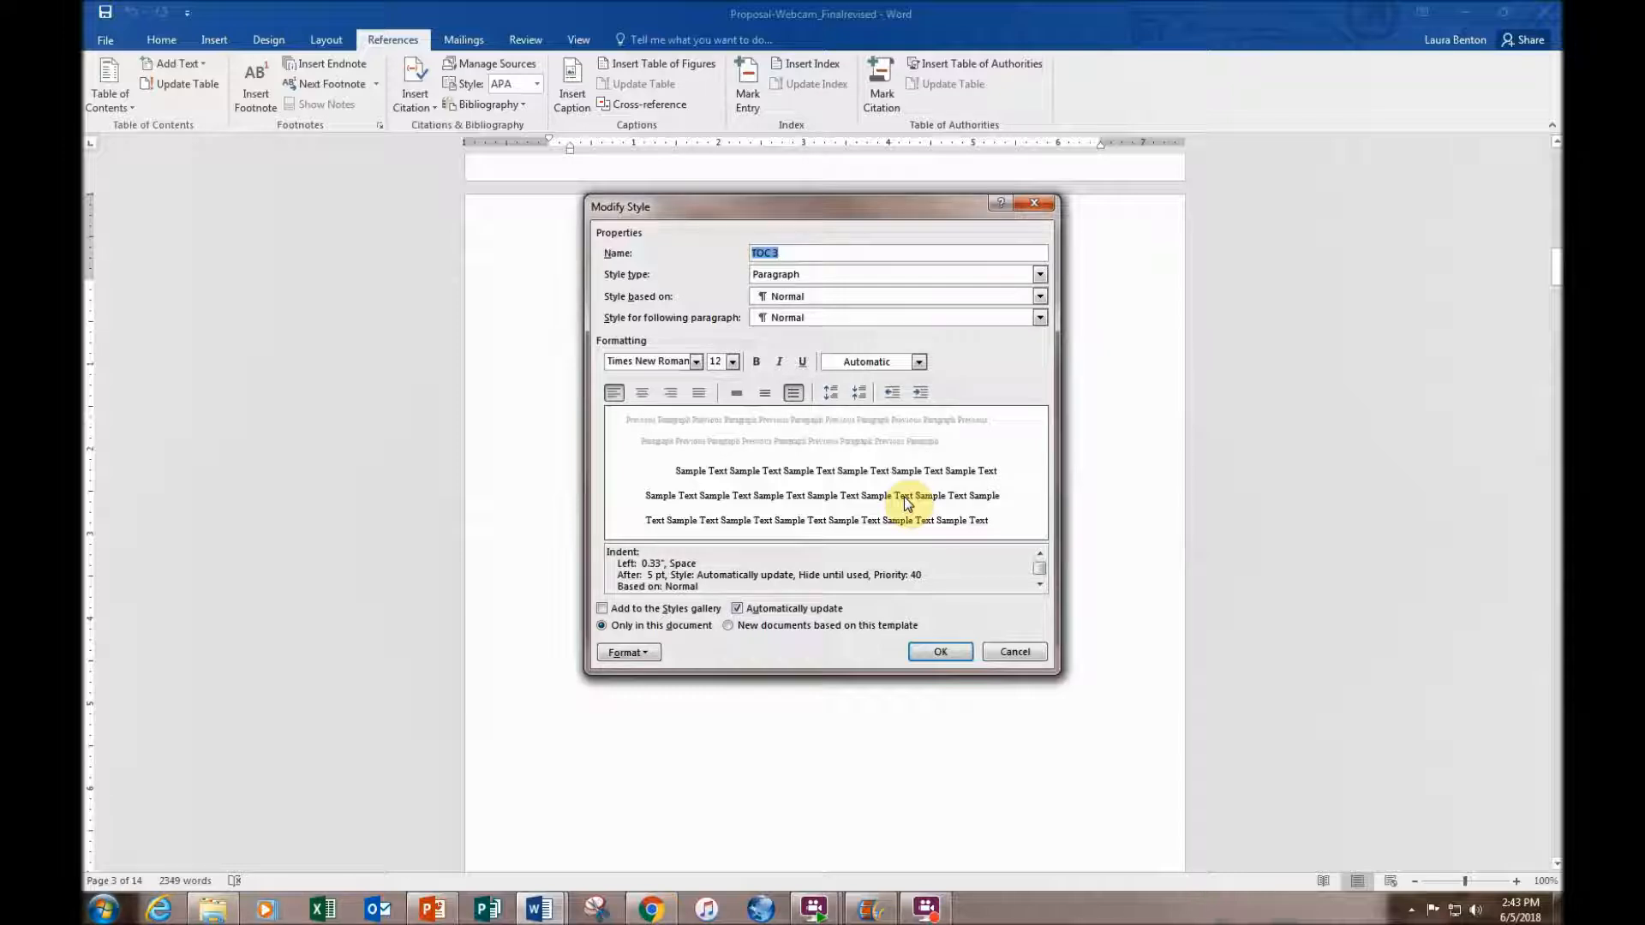
click(737, 392)
click(646, 653)
click(658, 687)
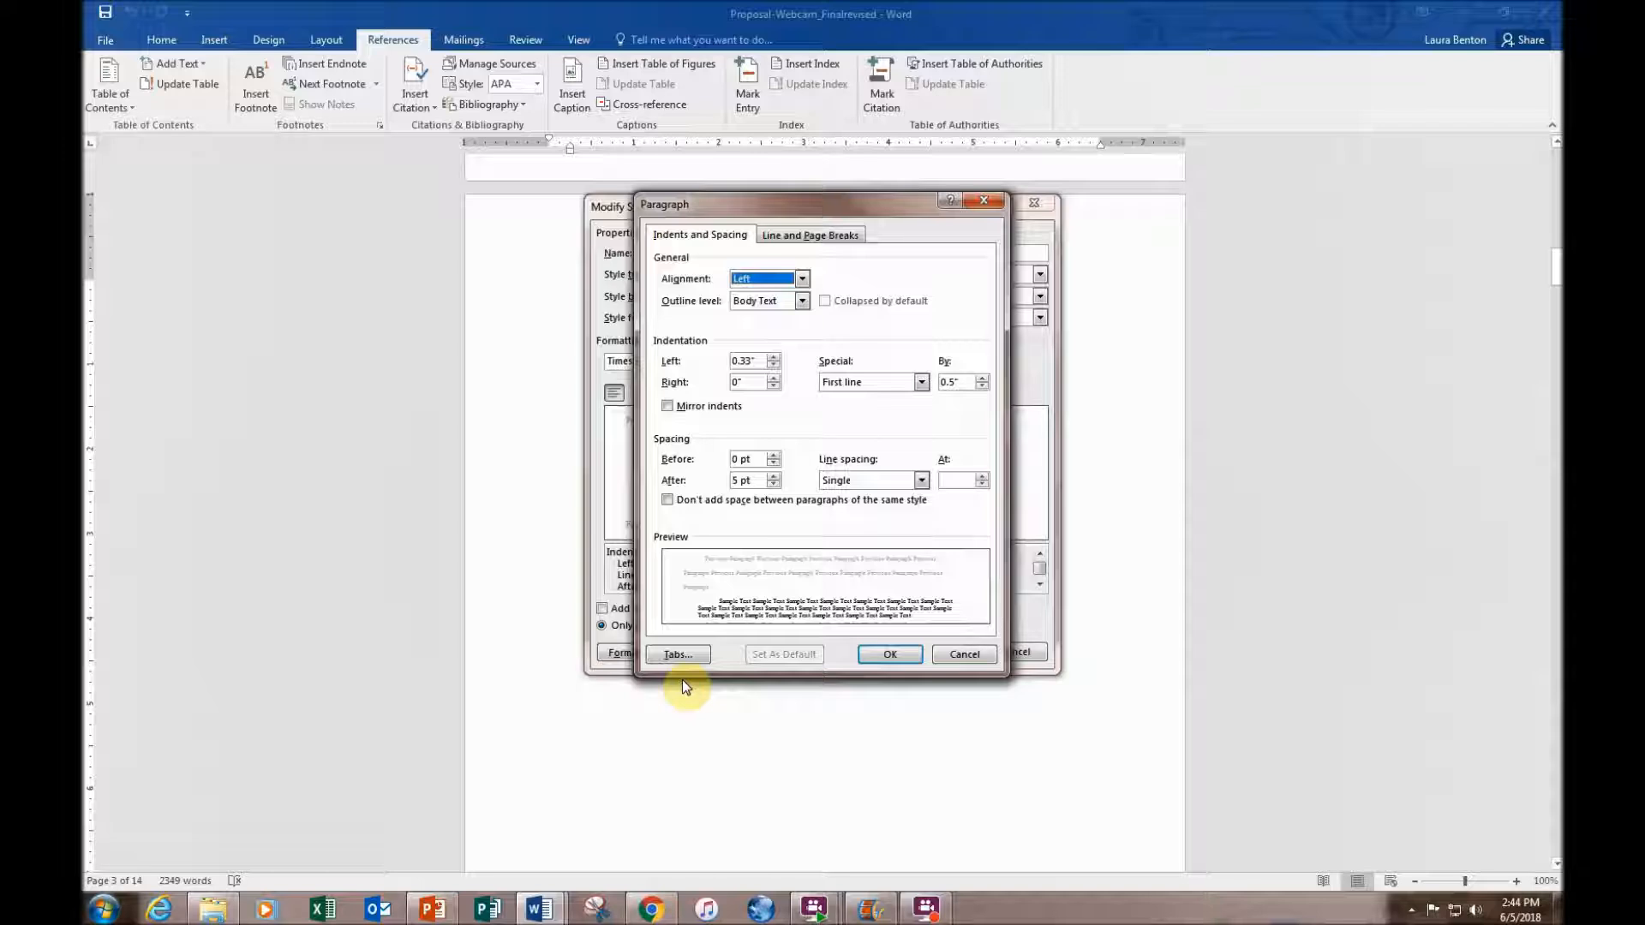
click(890, 656)
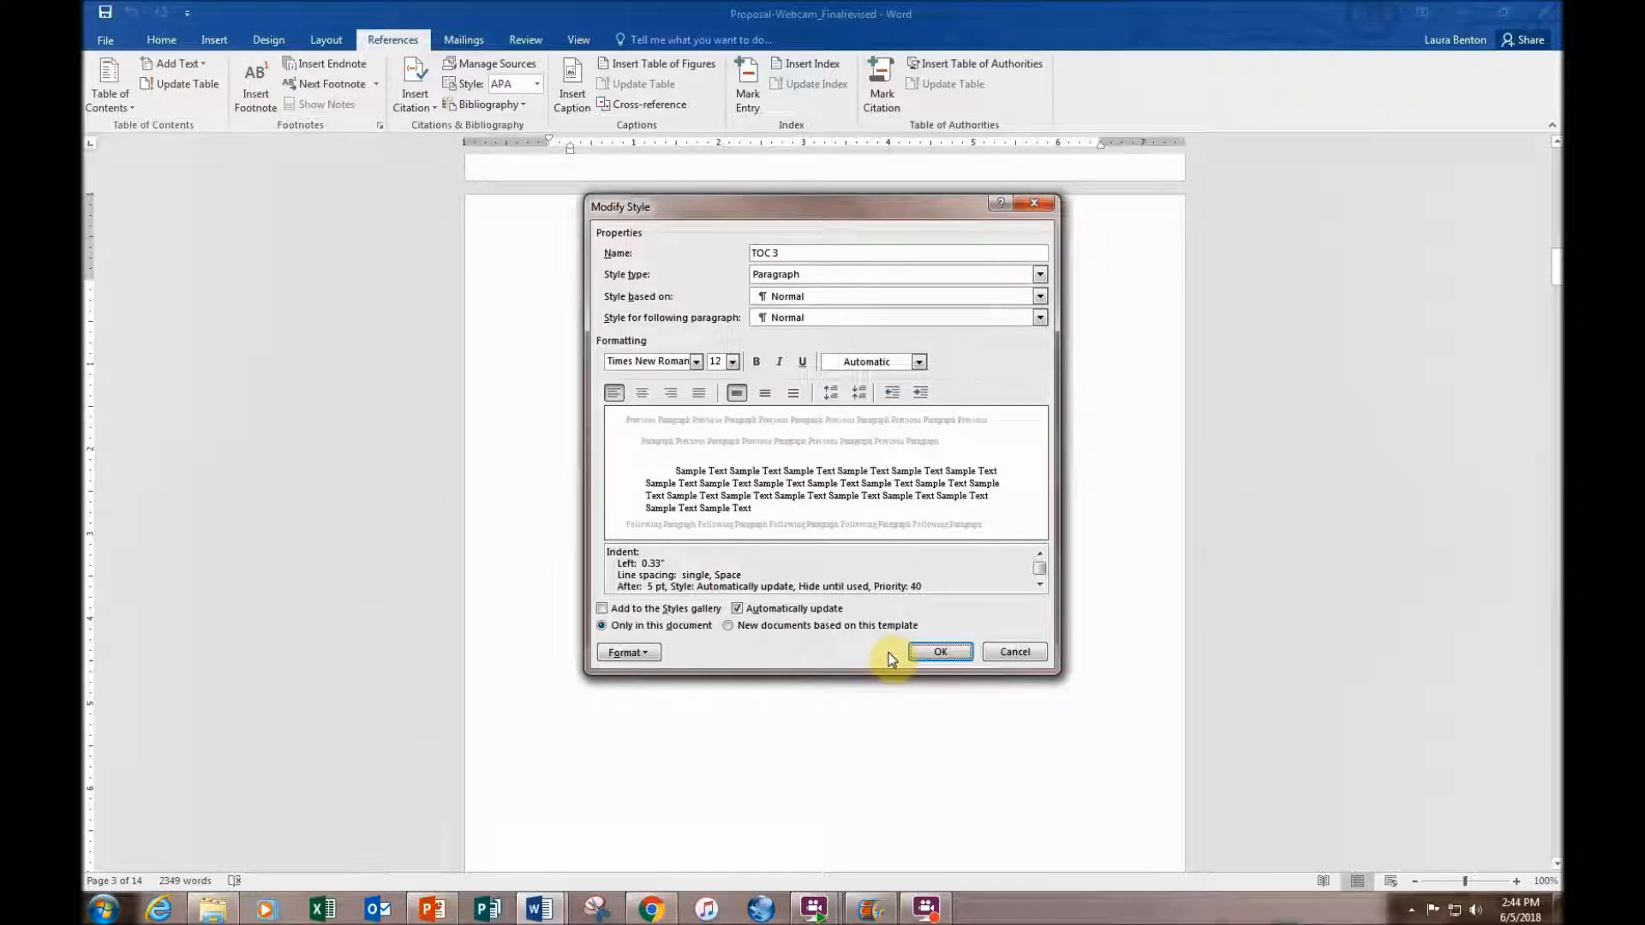
click(937, 656)
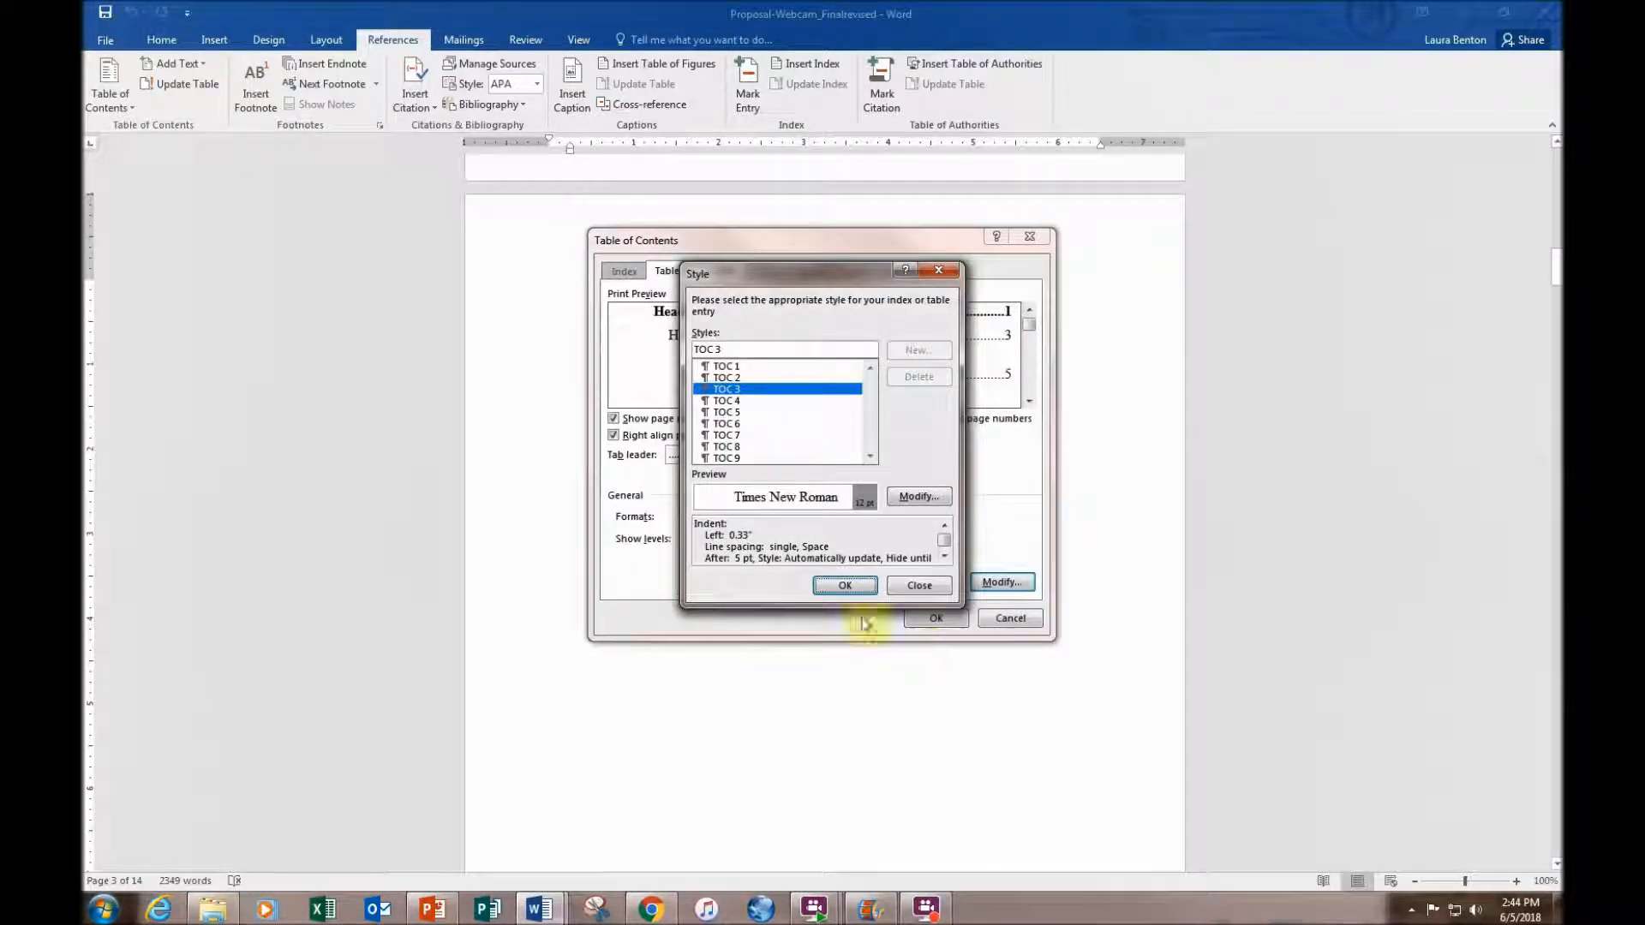
click(845, 586)
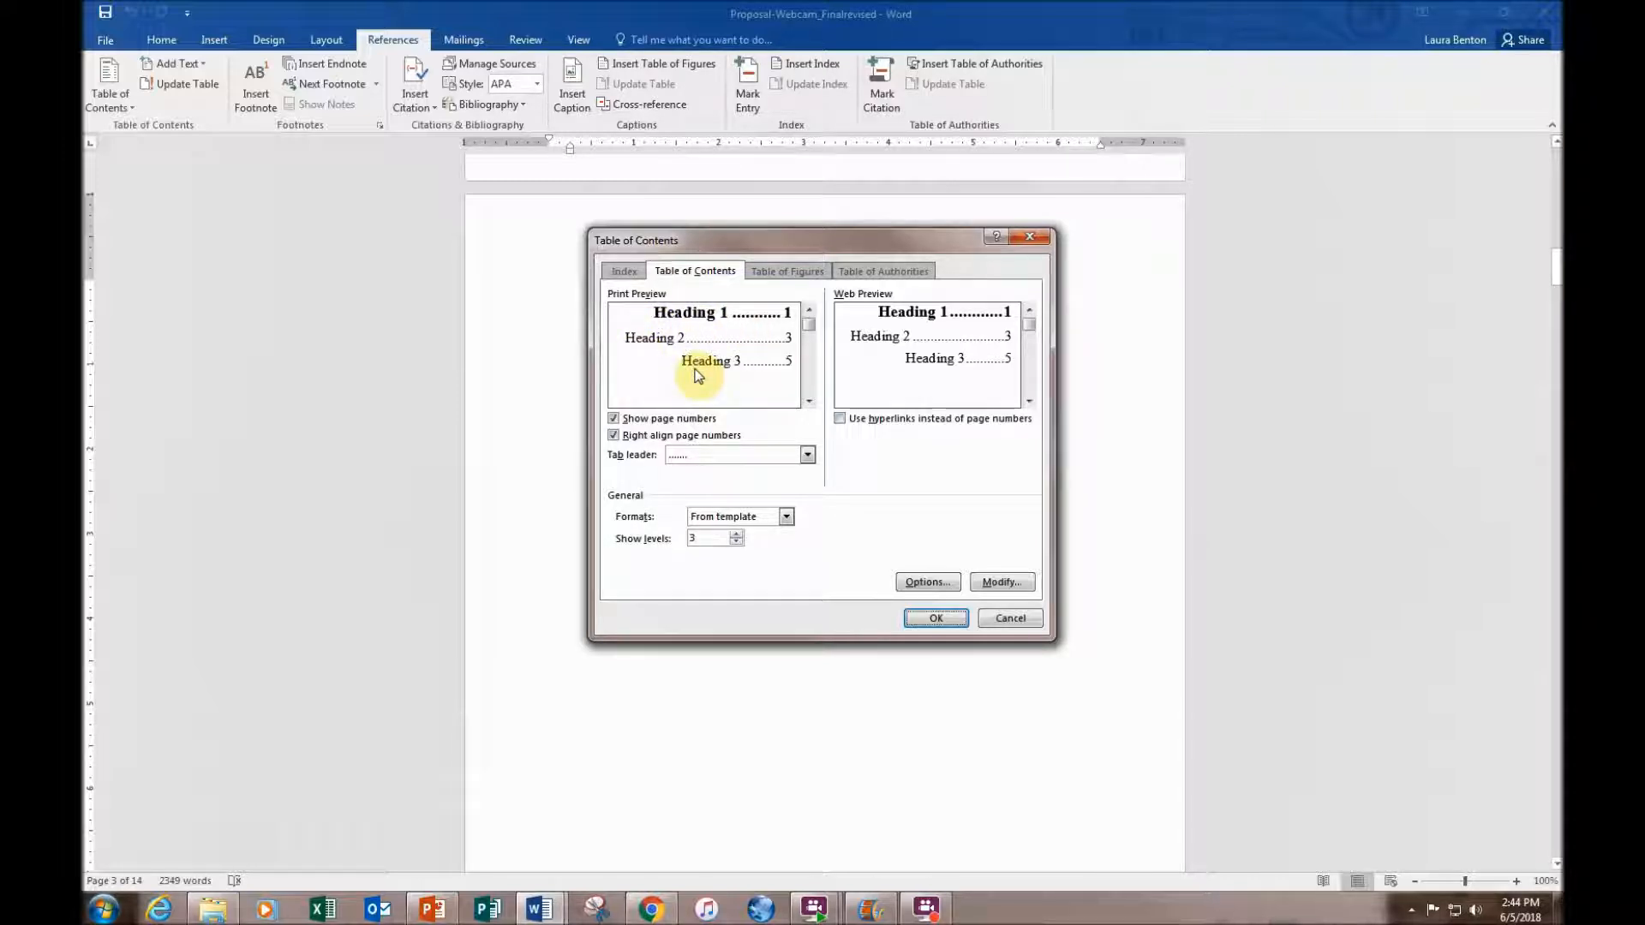
Modify the TOC 1 style to use a first-line indent of 0"
click(998, 584)
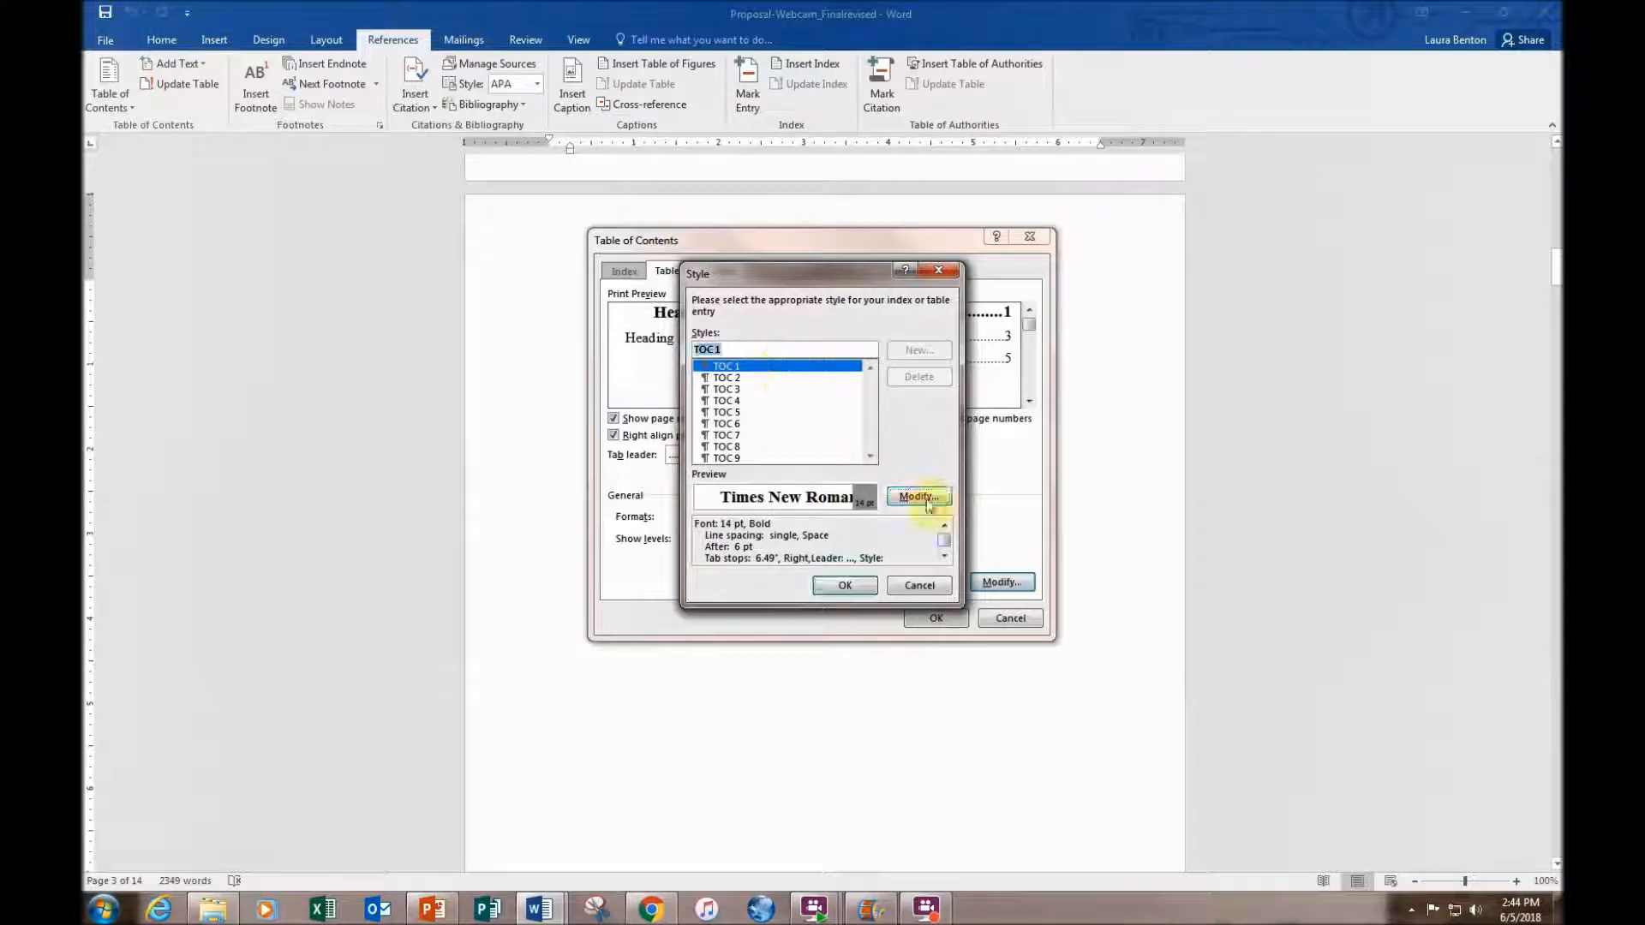
click(929, 500)
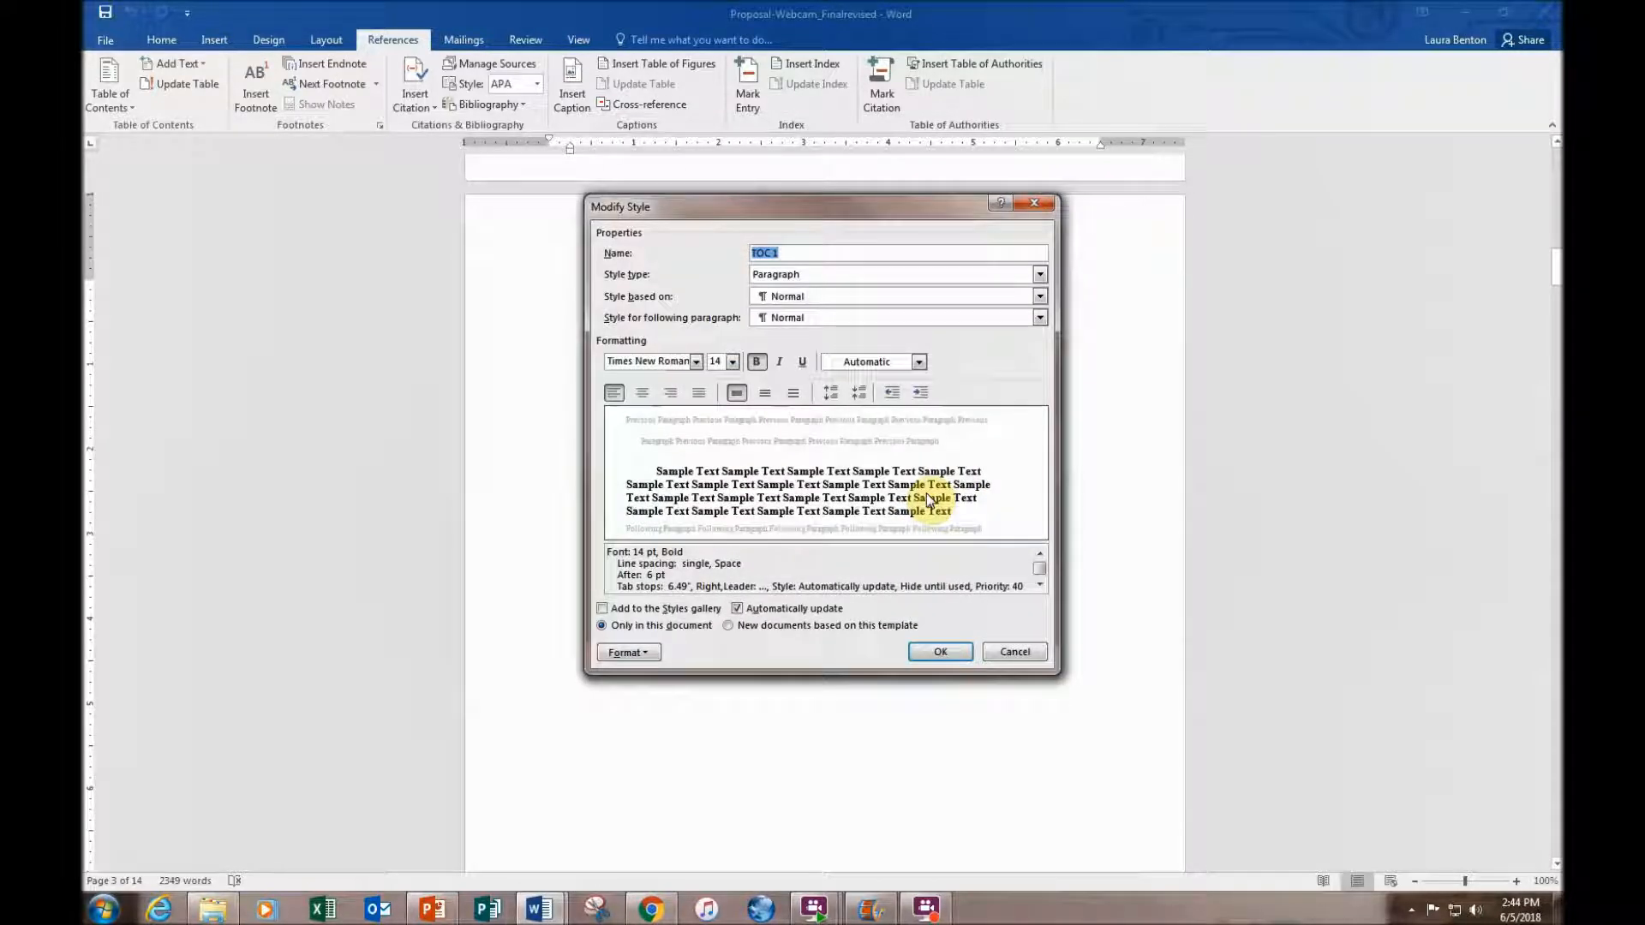
click(630, 653)
click(650, 693)
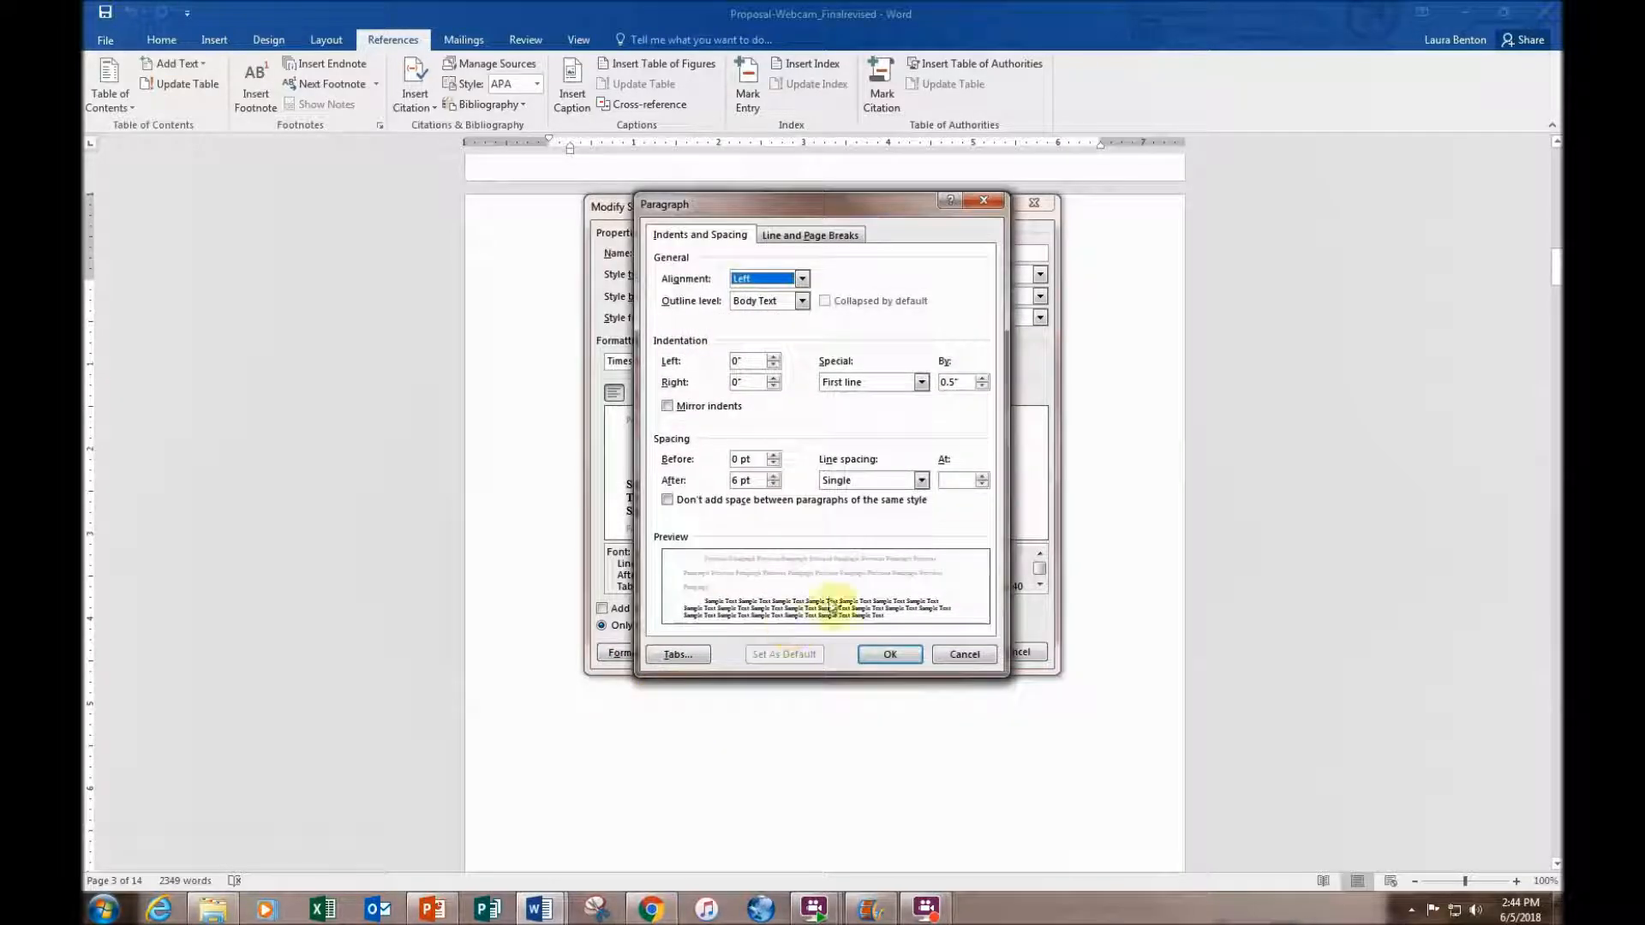
click(982, 378)
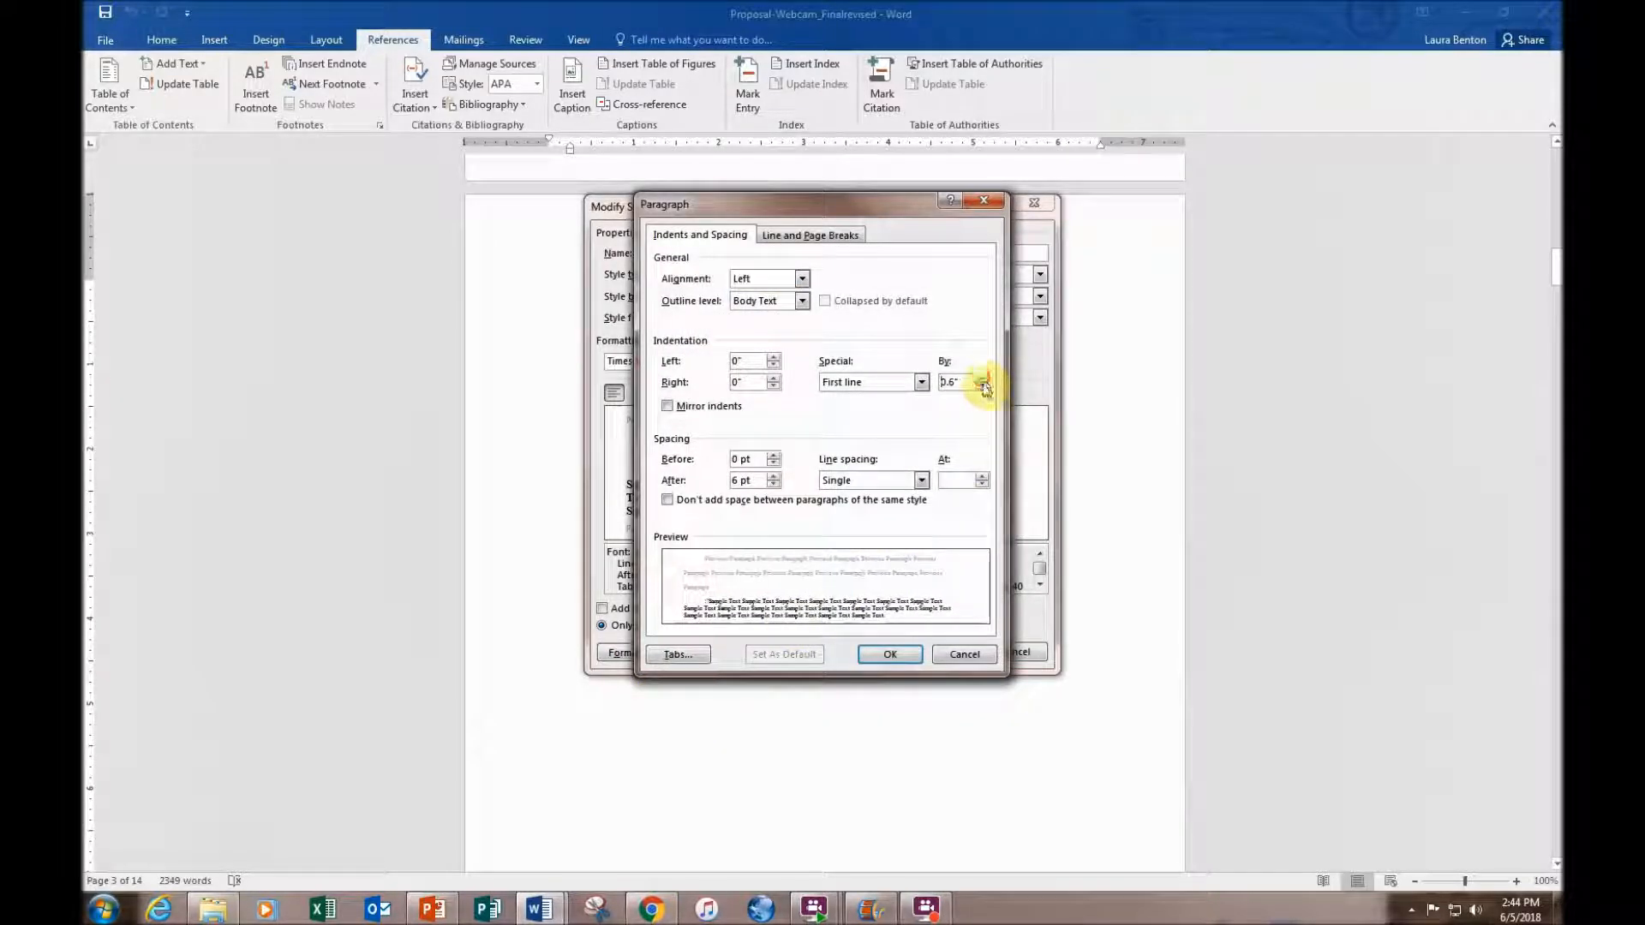
click(982, 386)
click(982, 387)
click(982, 387)
click(982, 386)
click(981, 386)
click(981, 387)
click(874, 660)
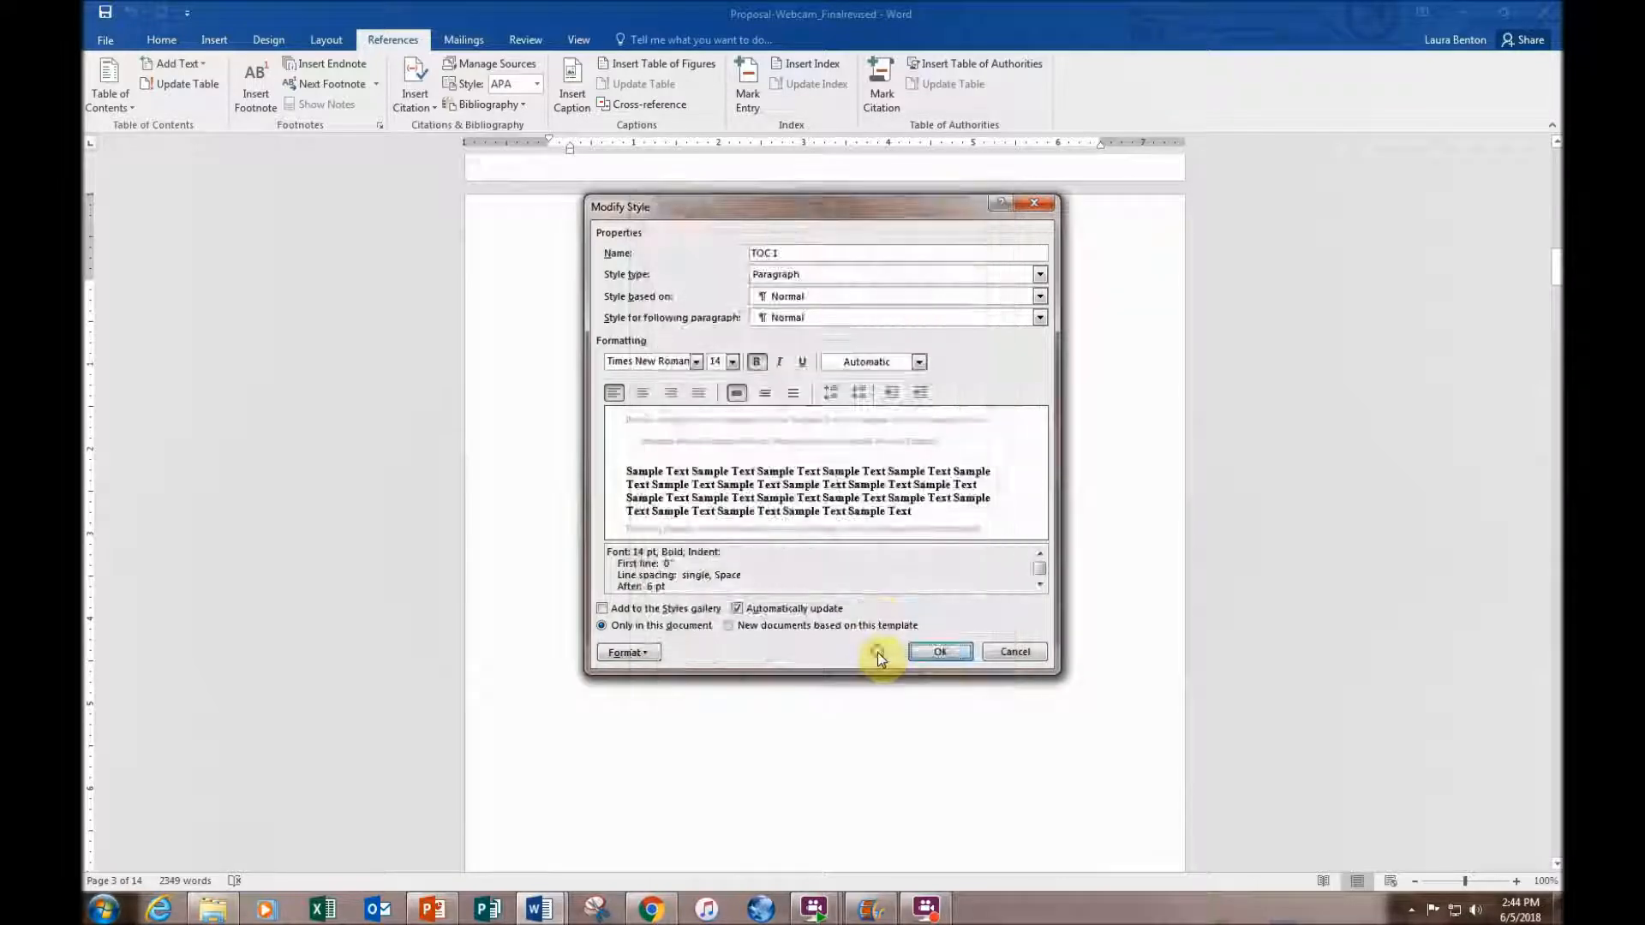
click(939, 652)
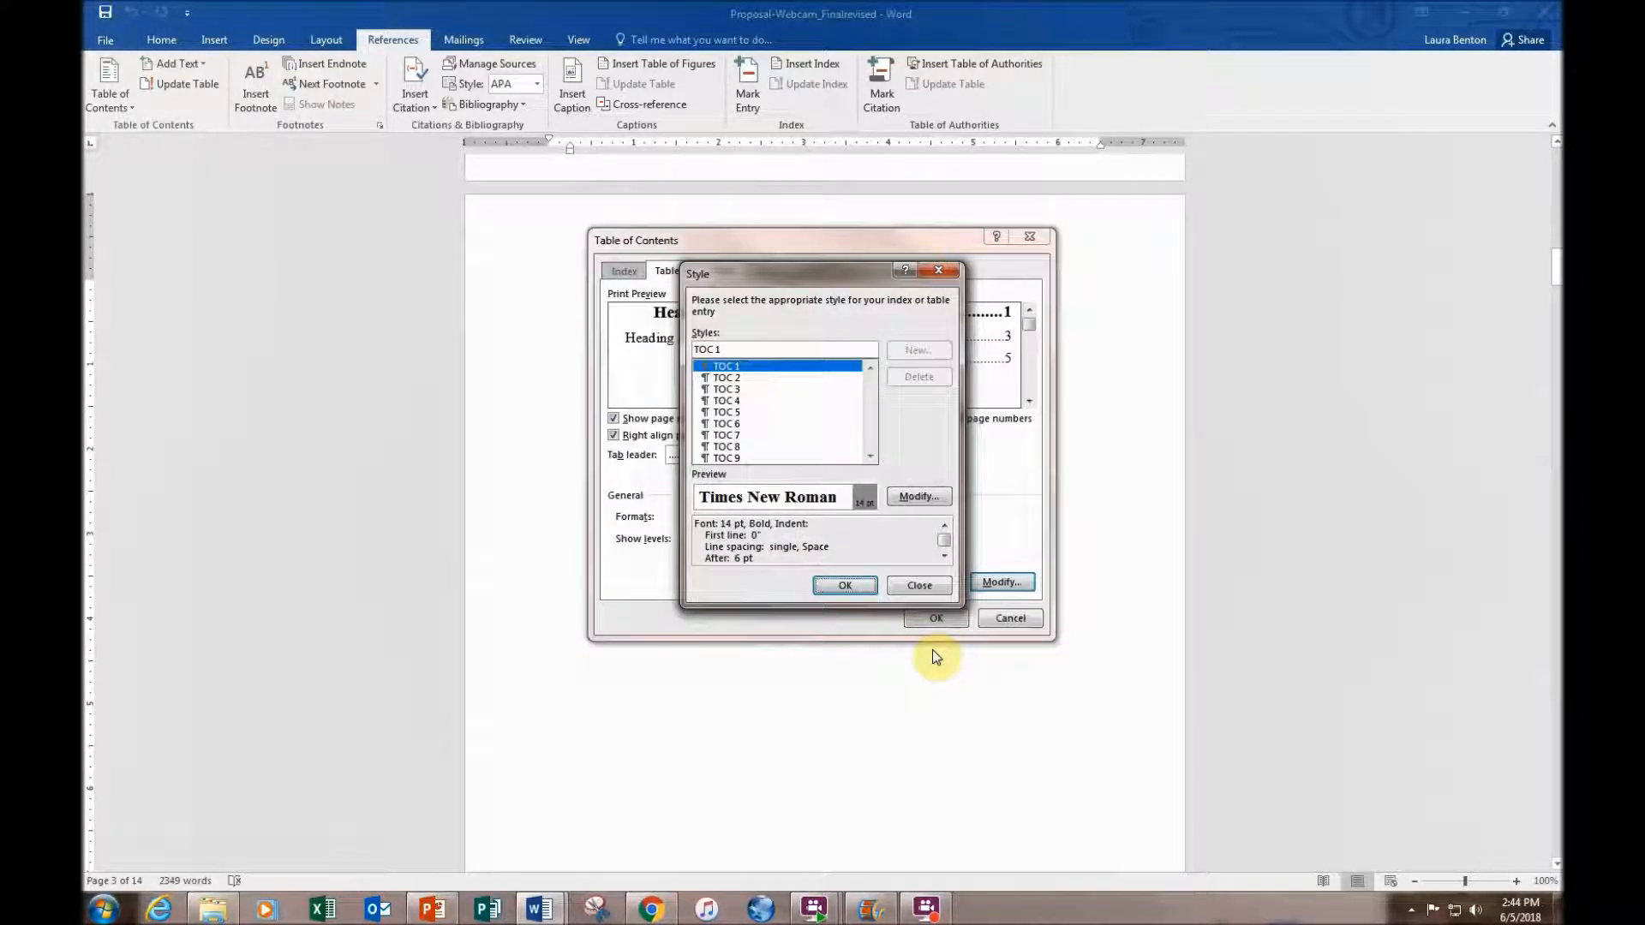
Accept the style changes and insert the custom three-level table of contents into the document
click(846, 584)
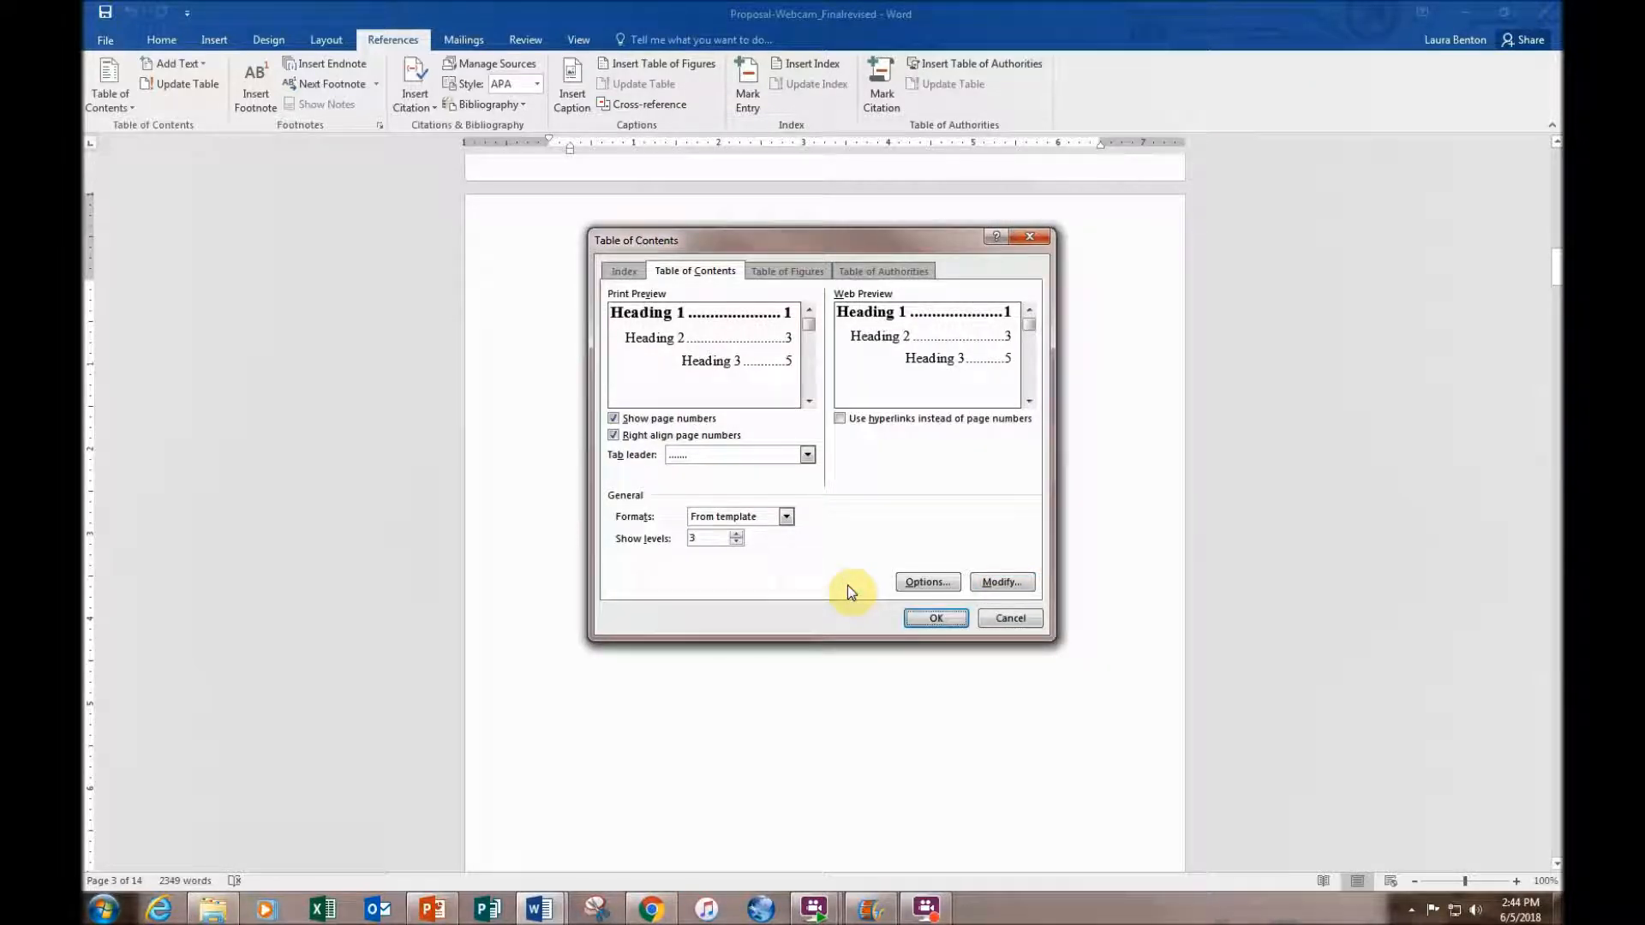
click(943, 618)
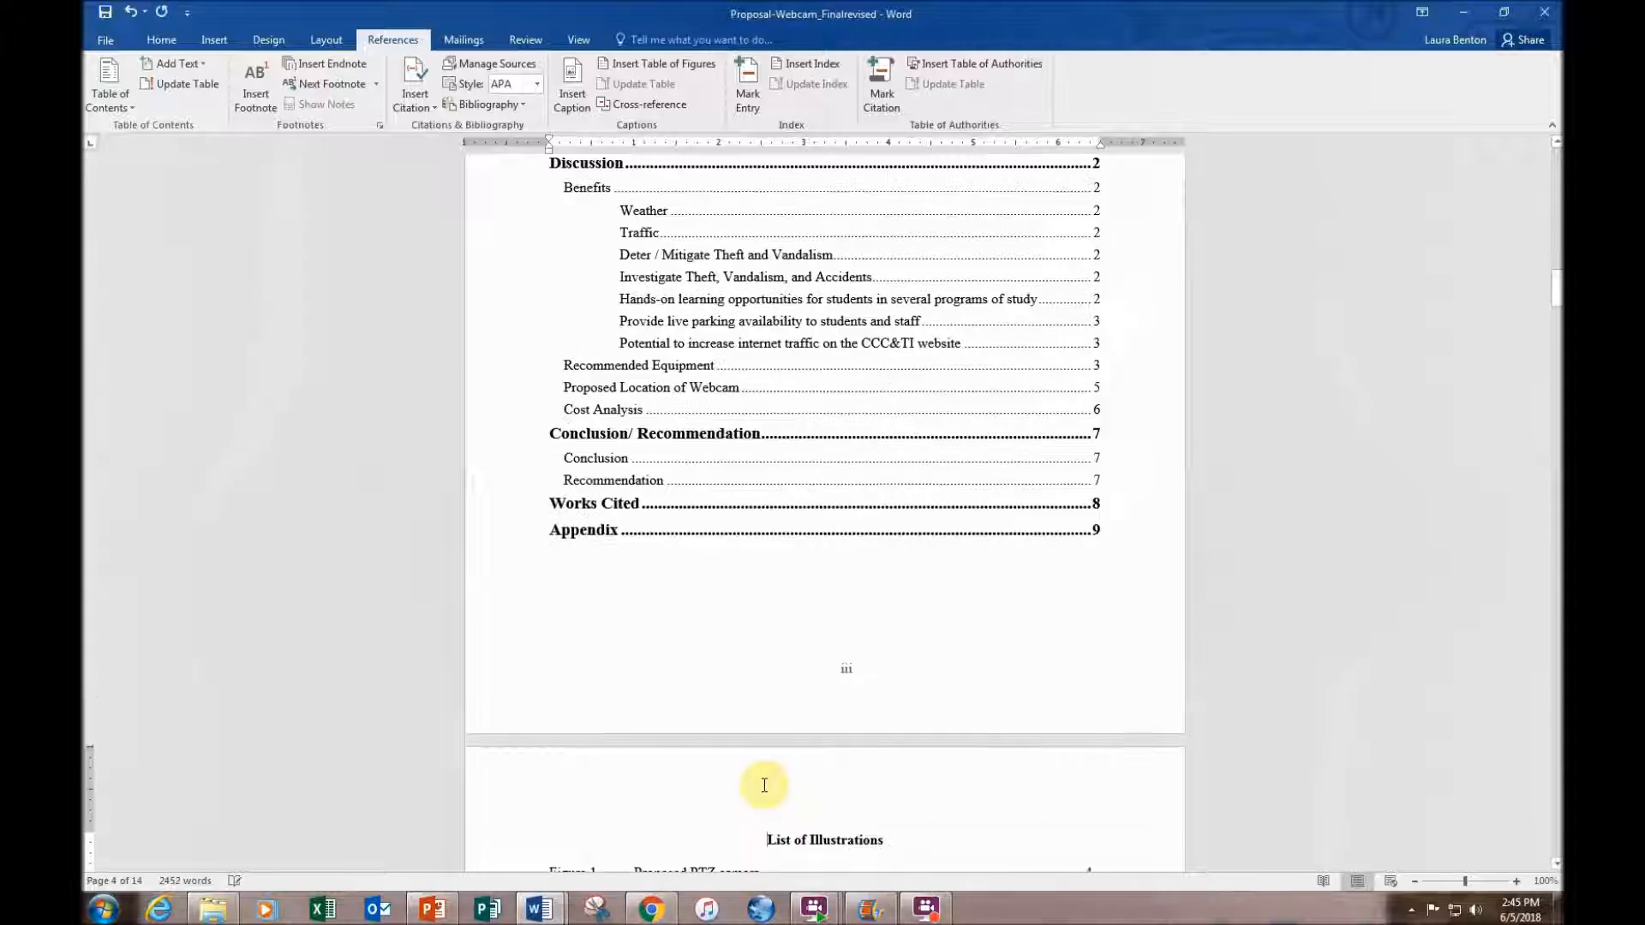
scroll(764, 785, up, 6)
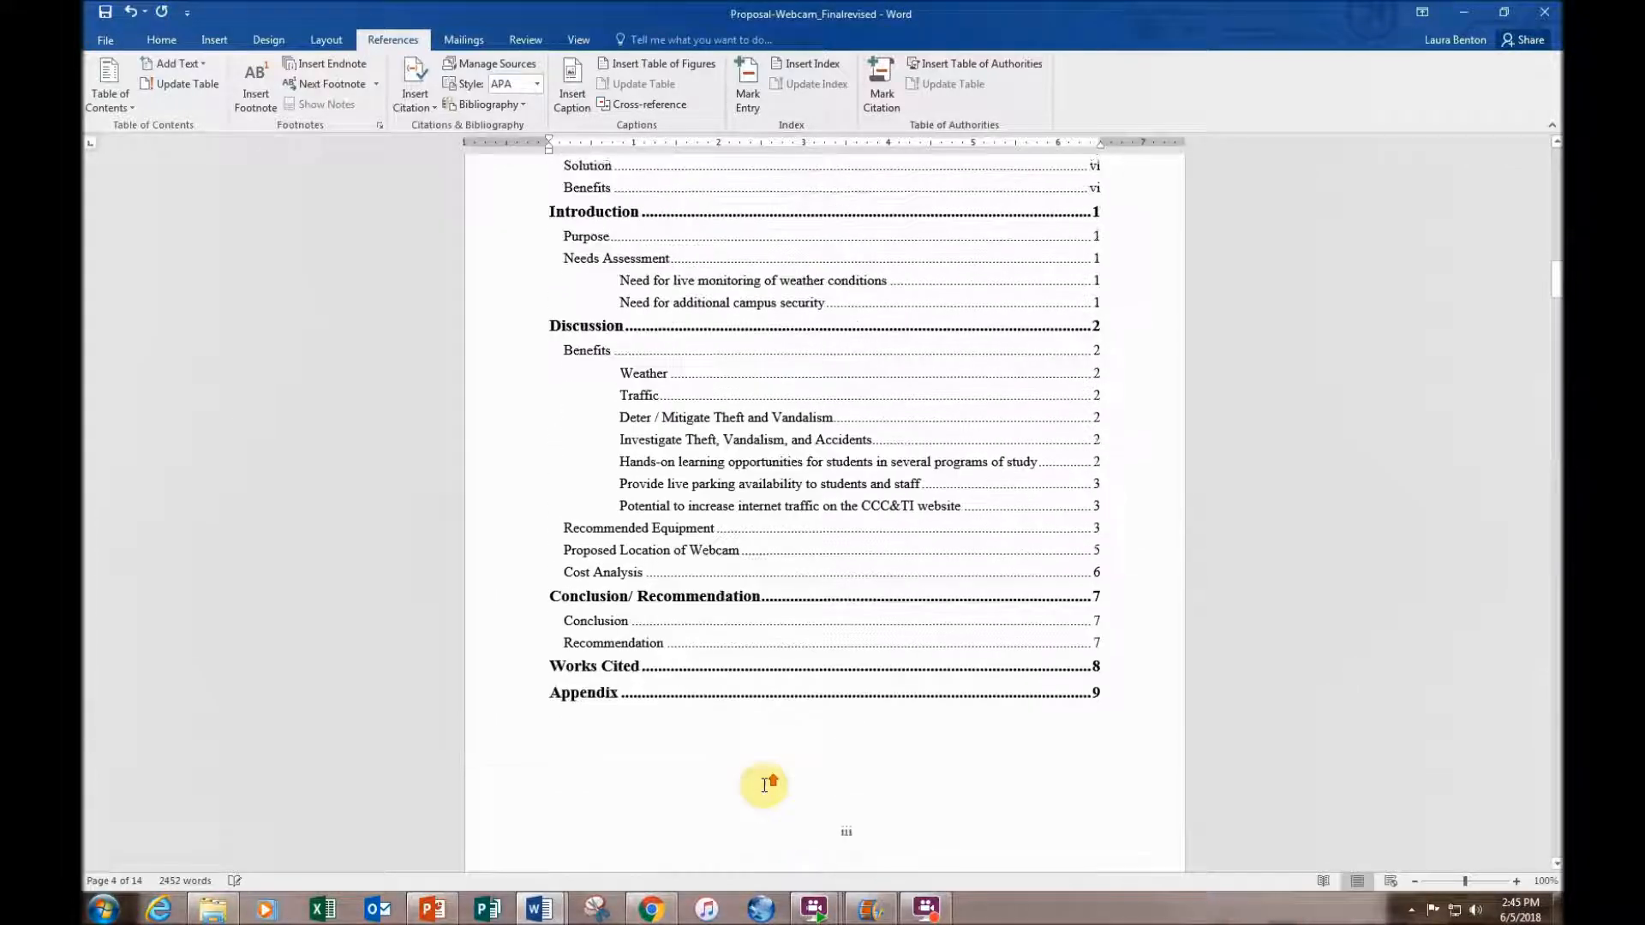
scroll(761, 779, up, 2)
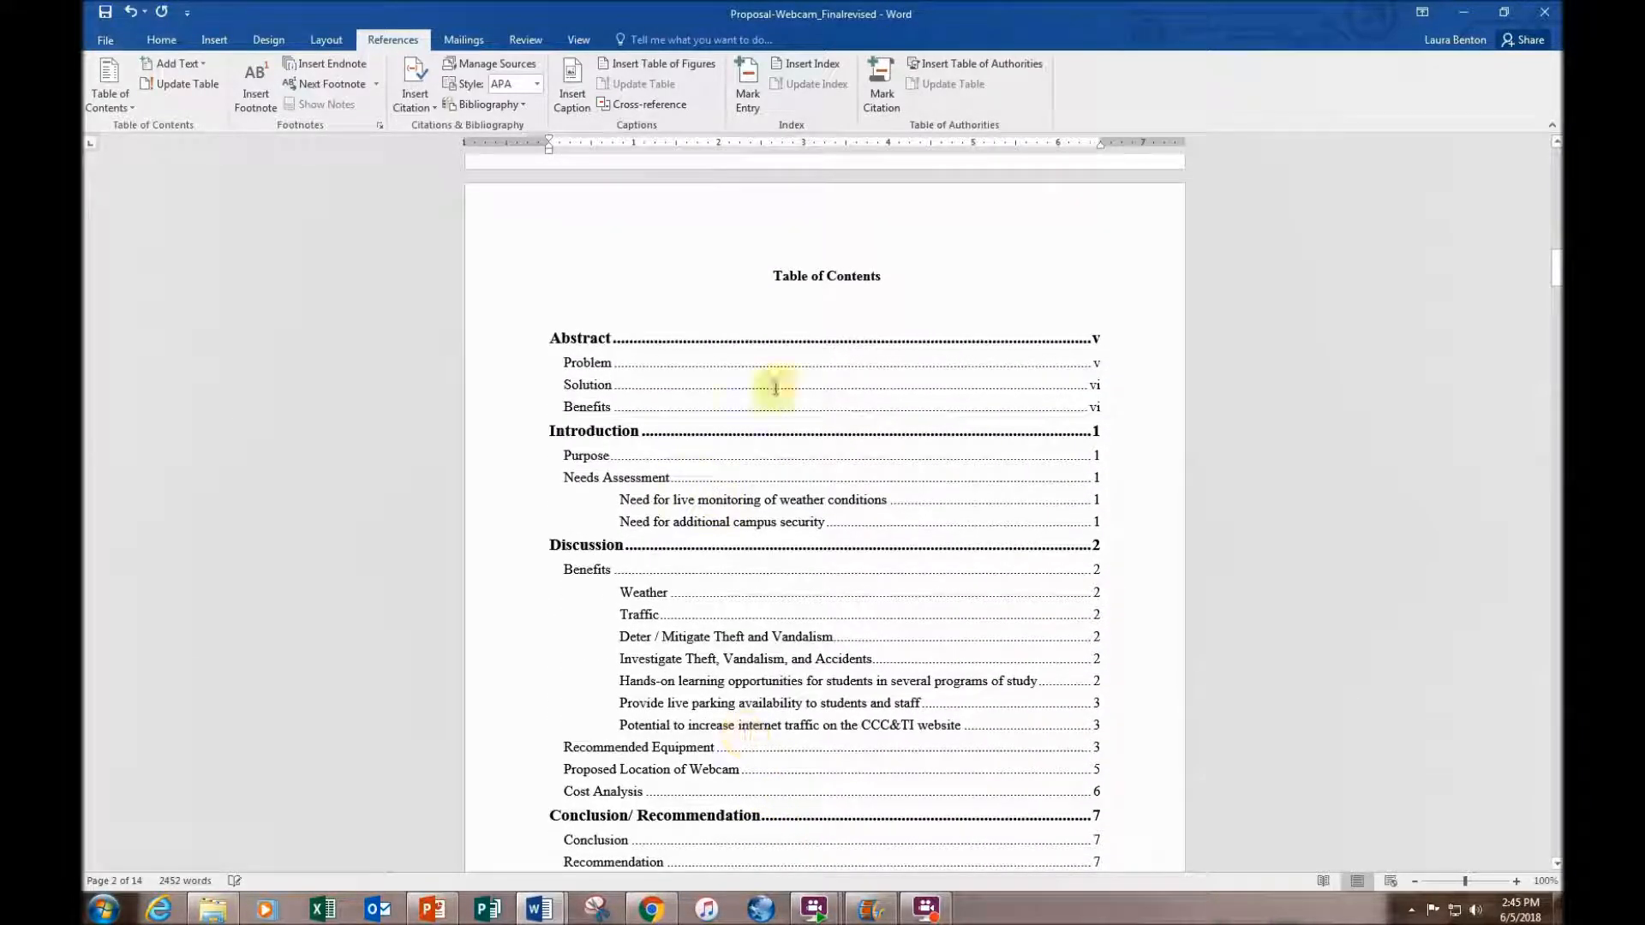
Change the Table of Contents heading to uppercase and enlarge it to 14 pt
drag(774, 273, 885, 276)
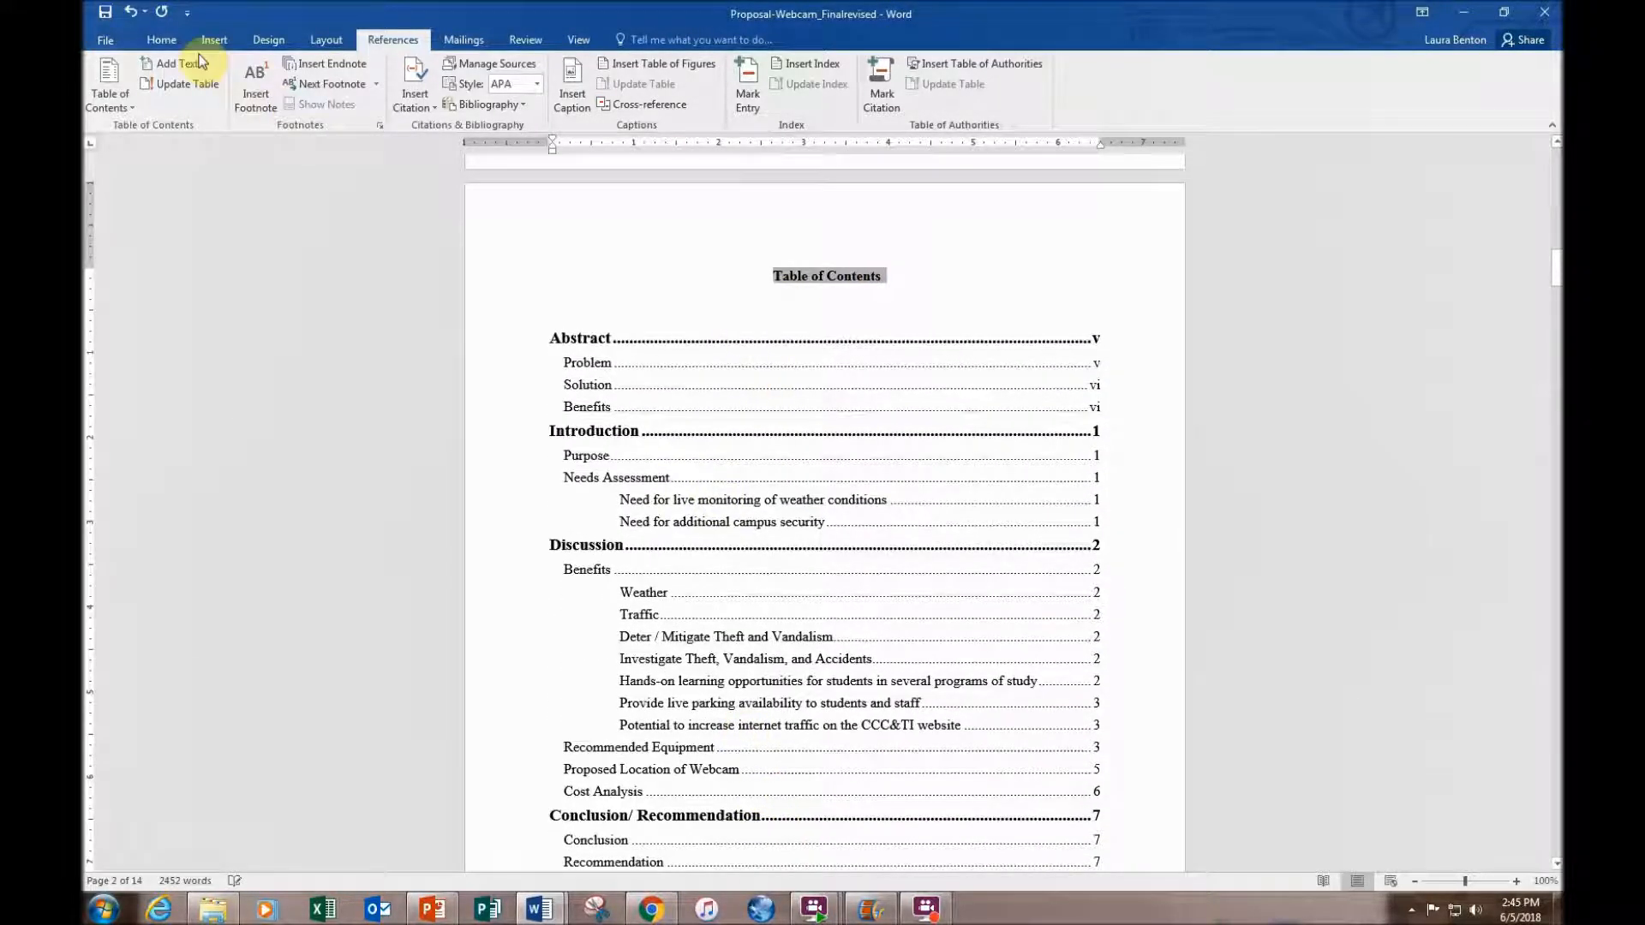
click(172, 41)
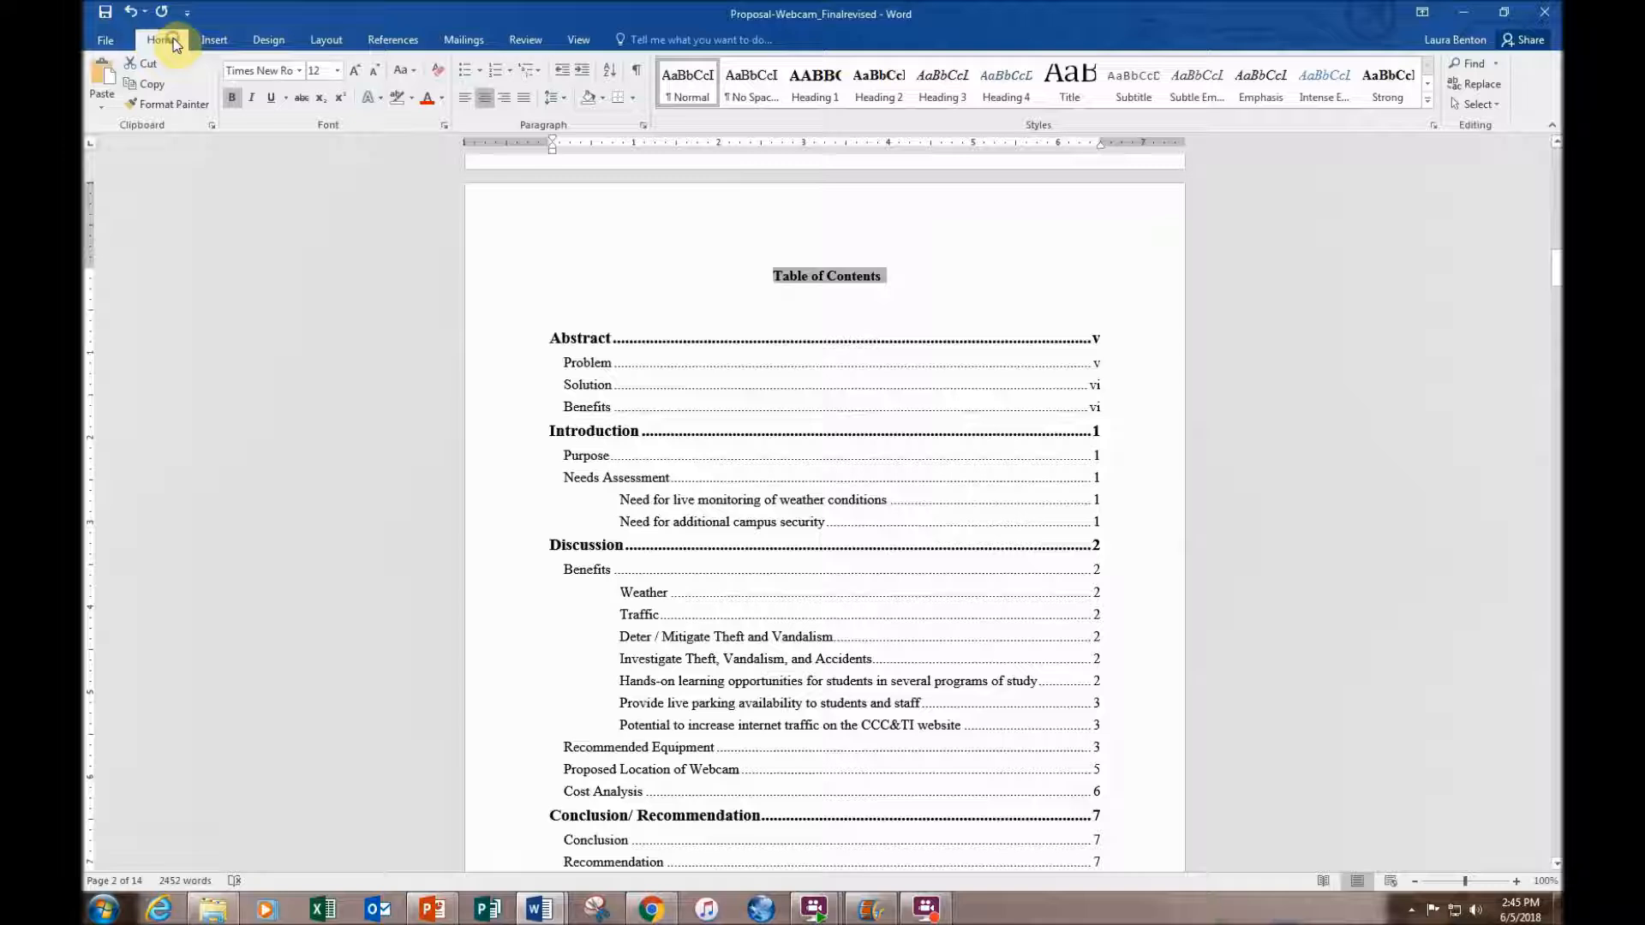
click(407, 75)
click(424, 135)
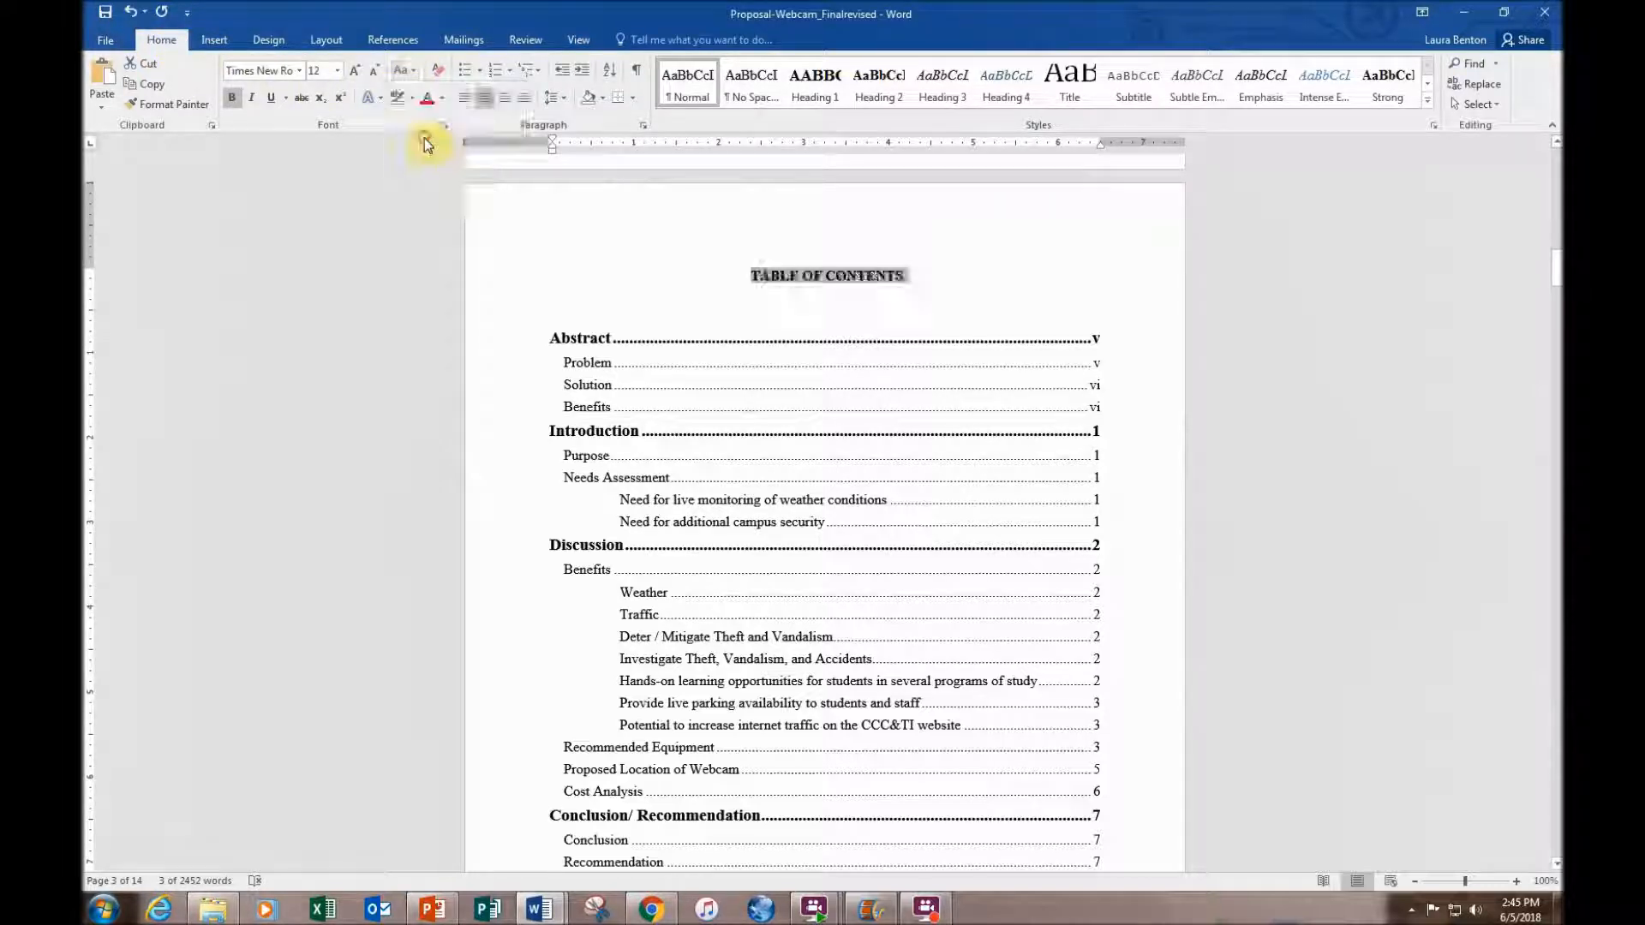
click(353, 70)
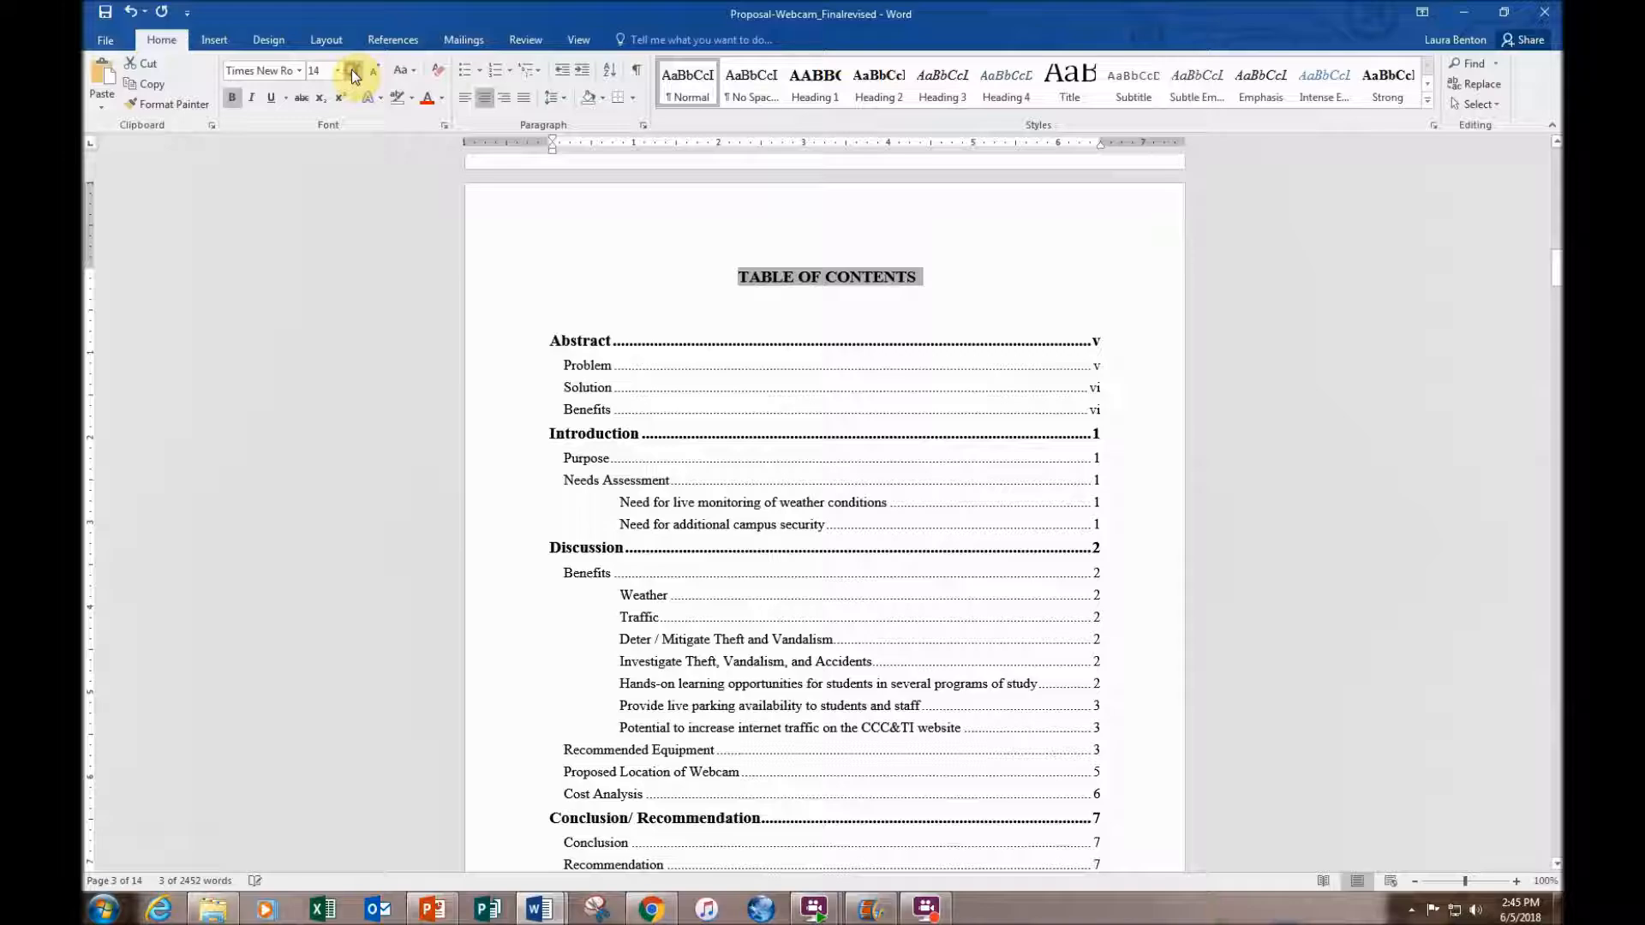
click(699, 291)
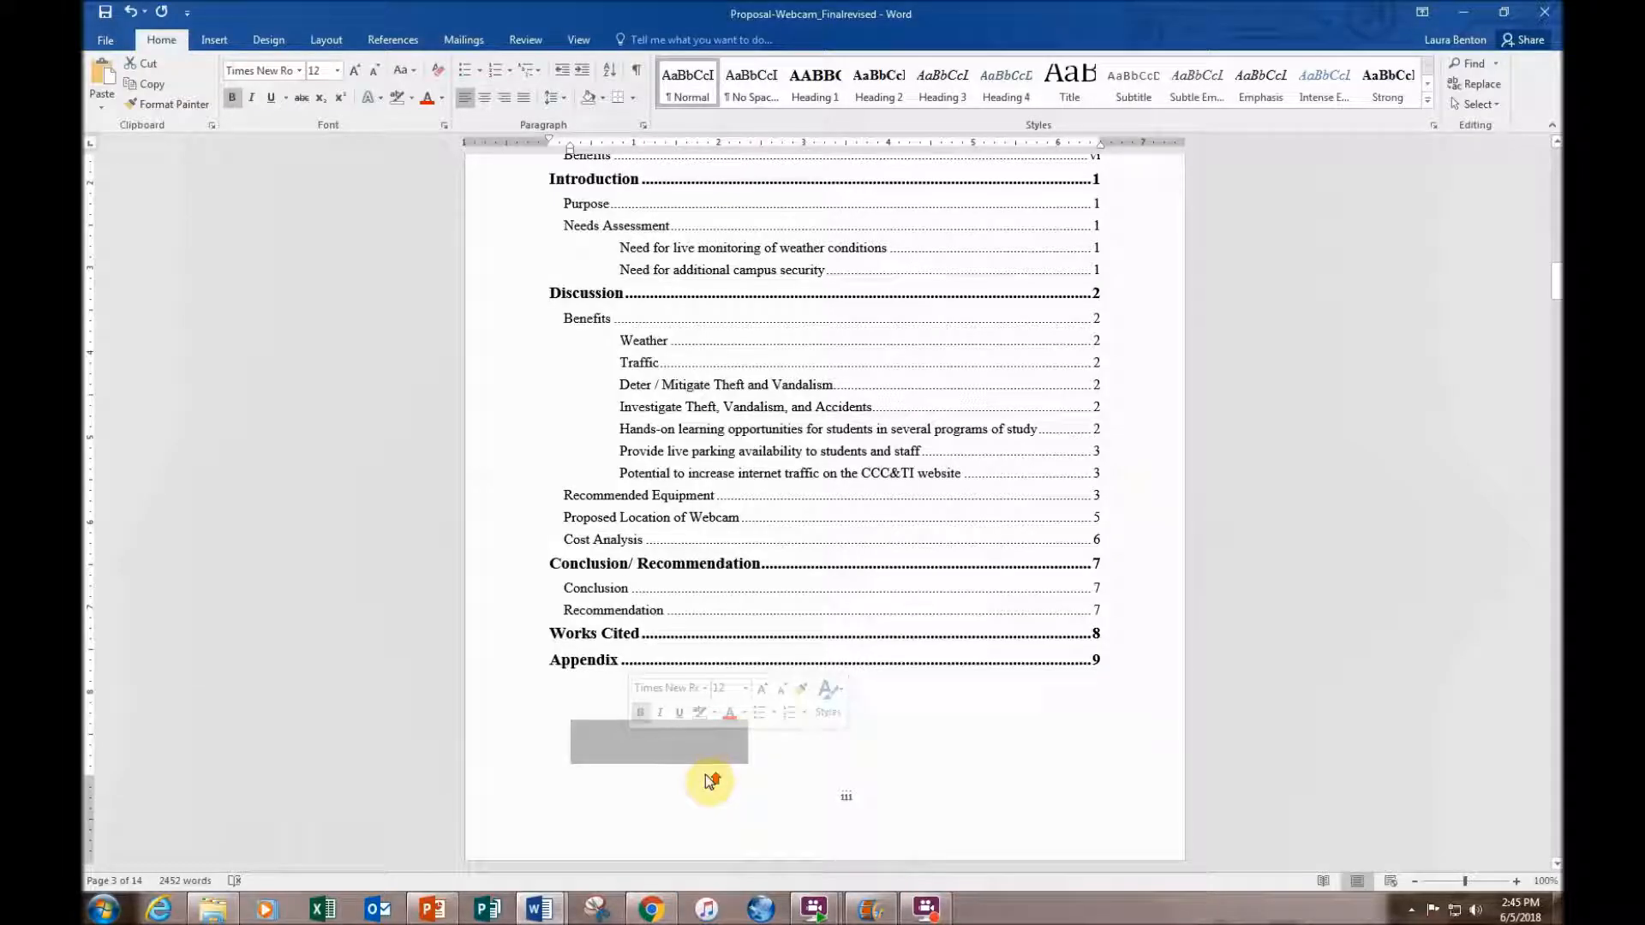
Start updating the inserted table of contents field from its Abstract entry
scroll(709, 780, up, 2)
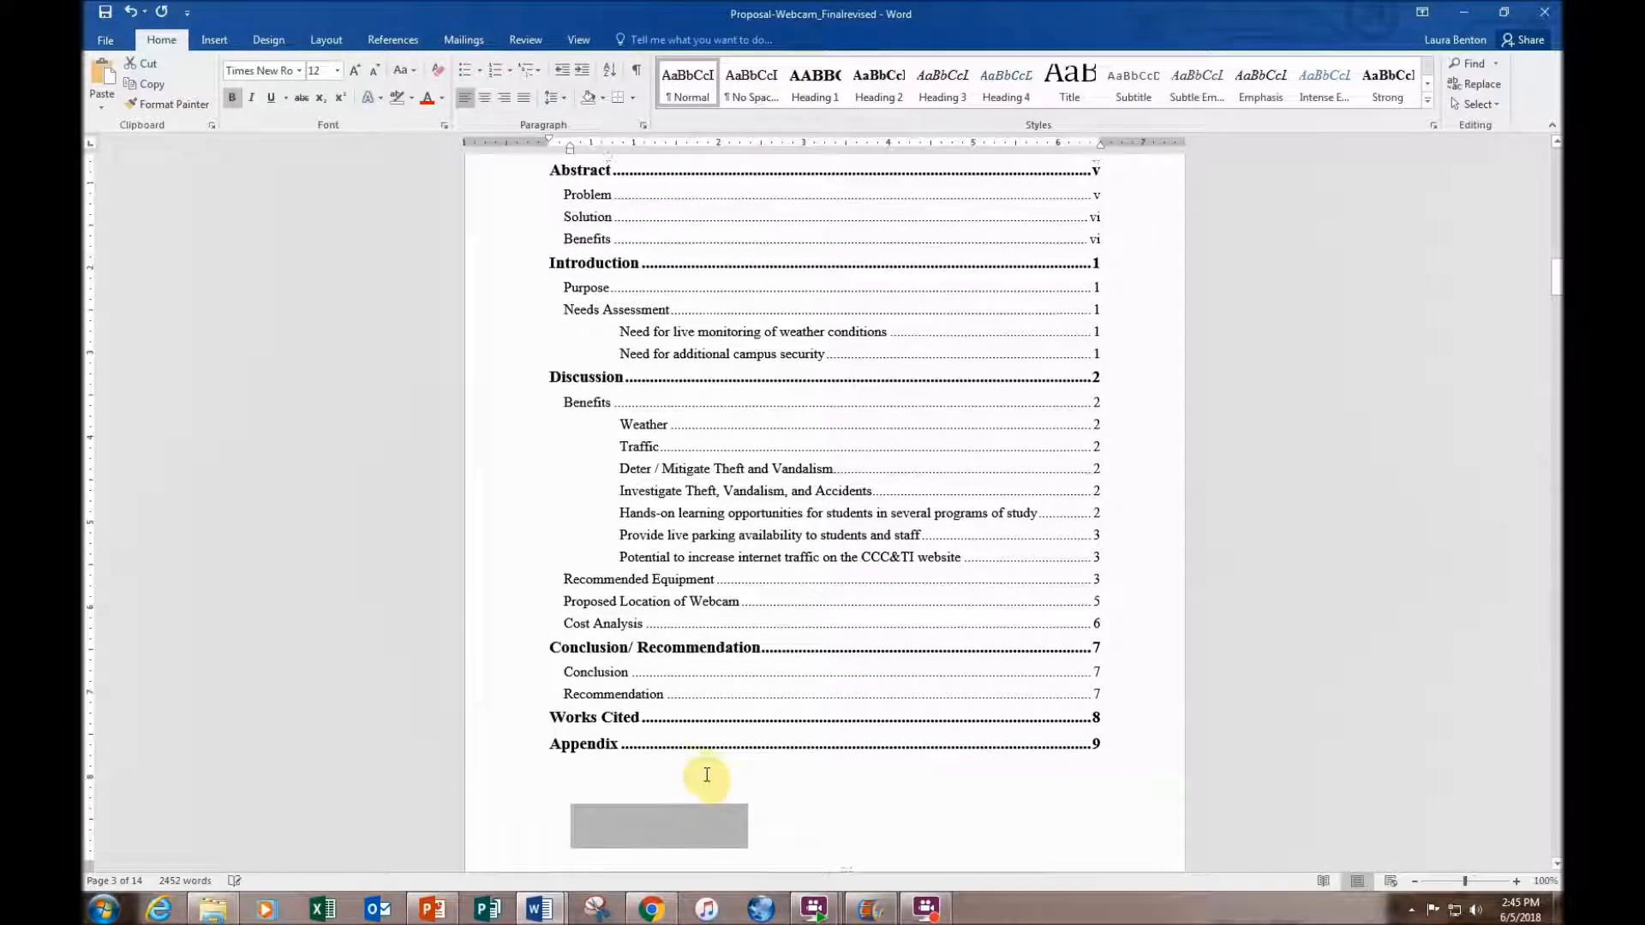
scroll(709, 776, up, 2)
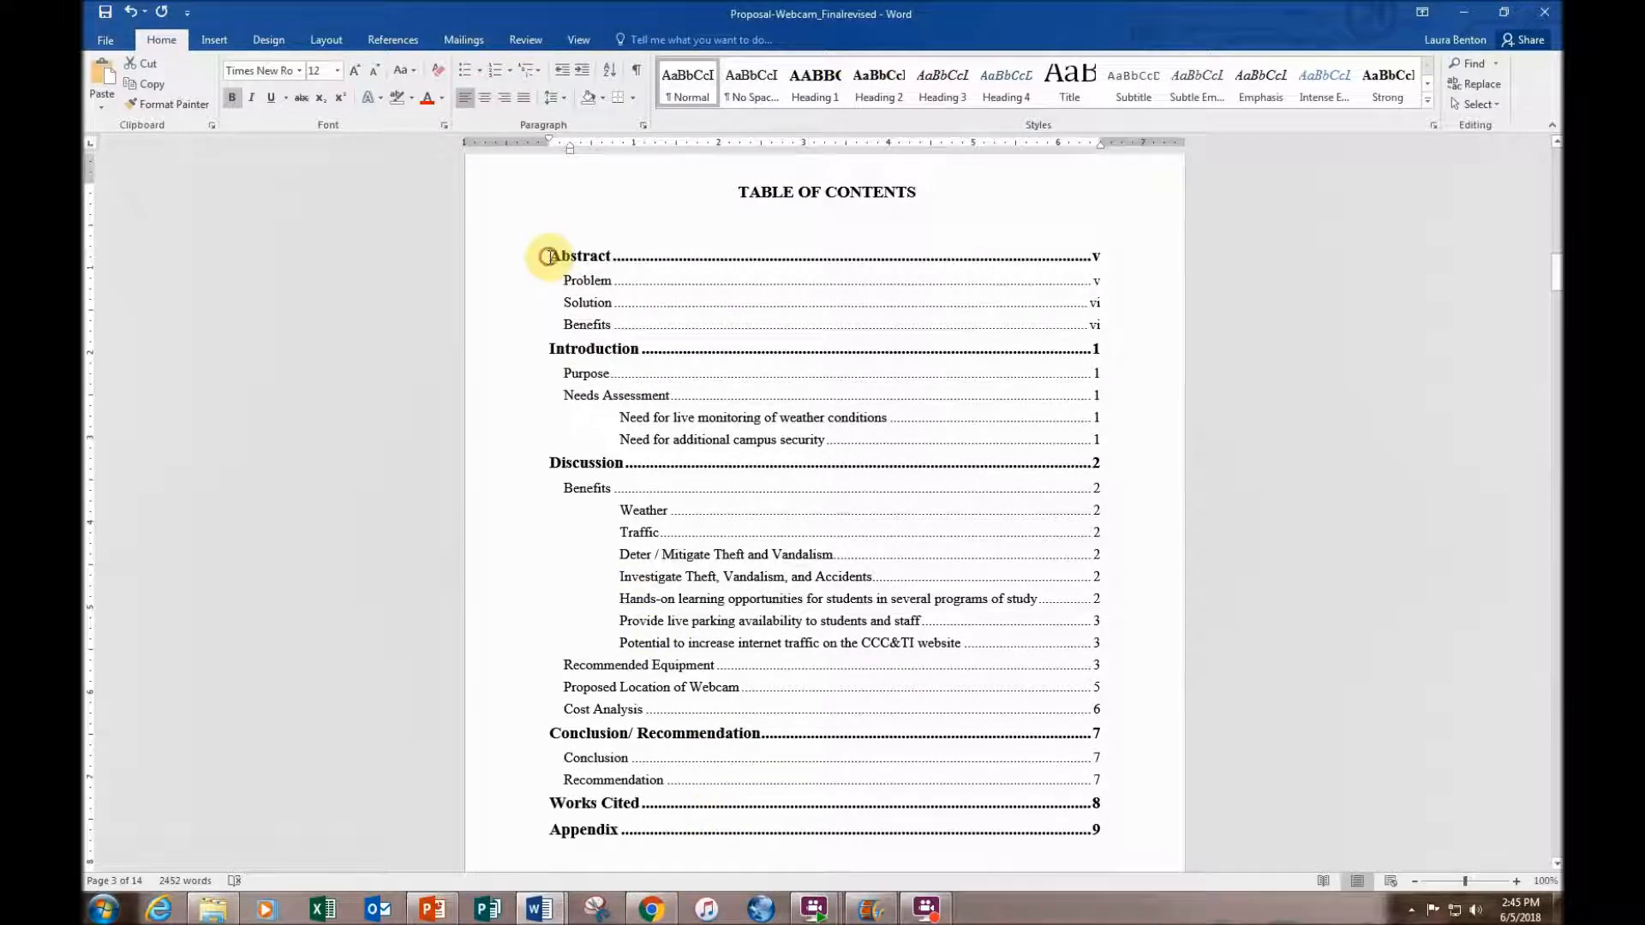
click(550, 256)
right_click(551, 258)
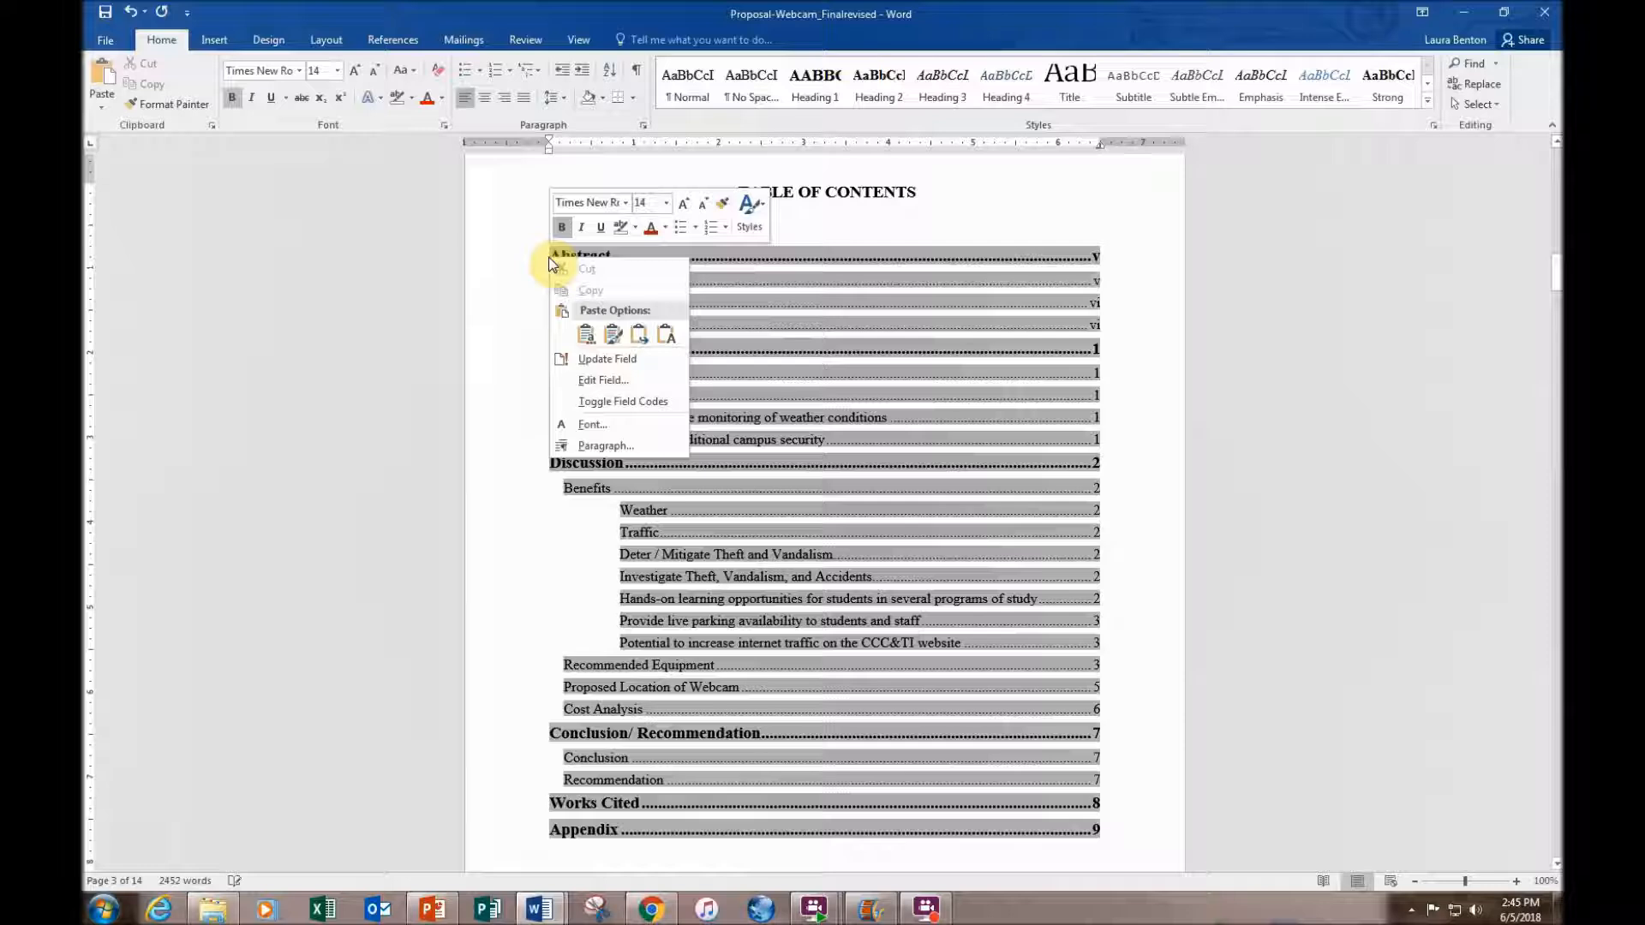
click(598, 360)
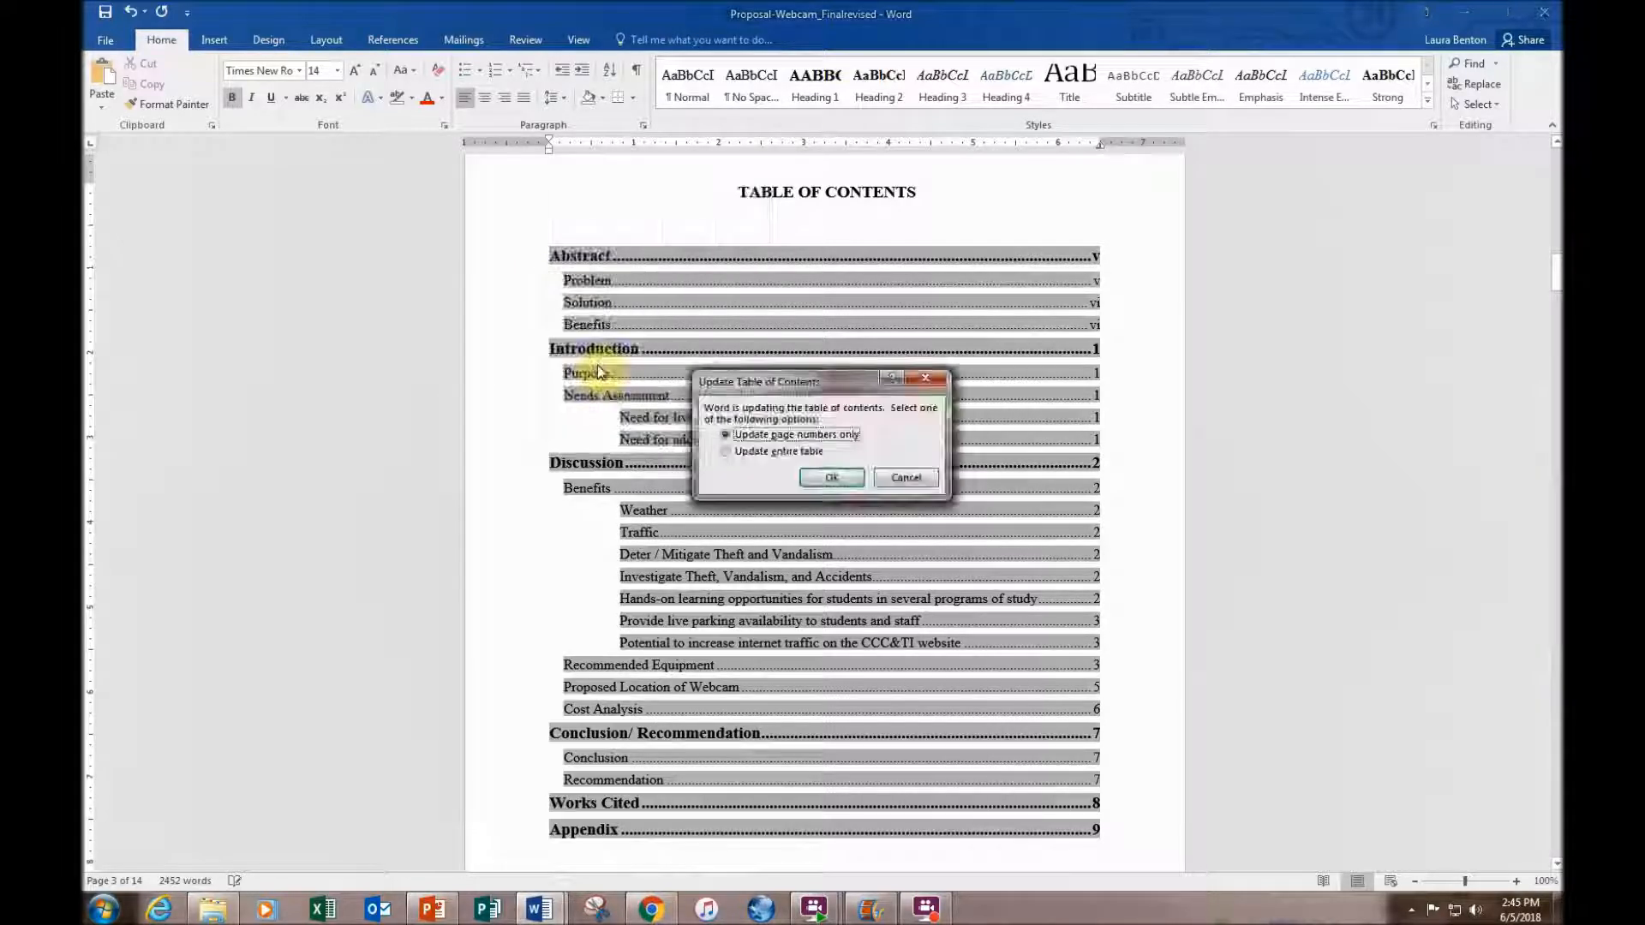